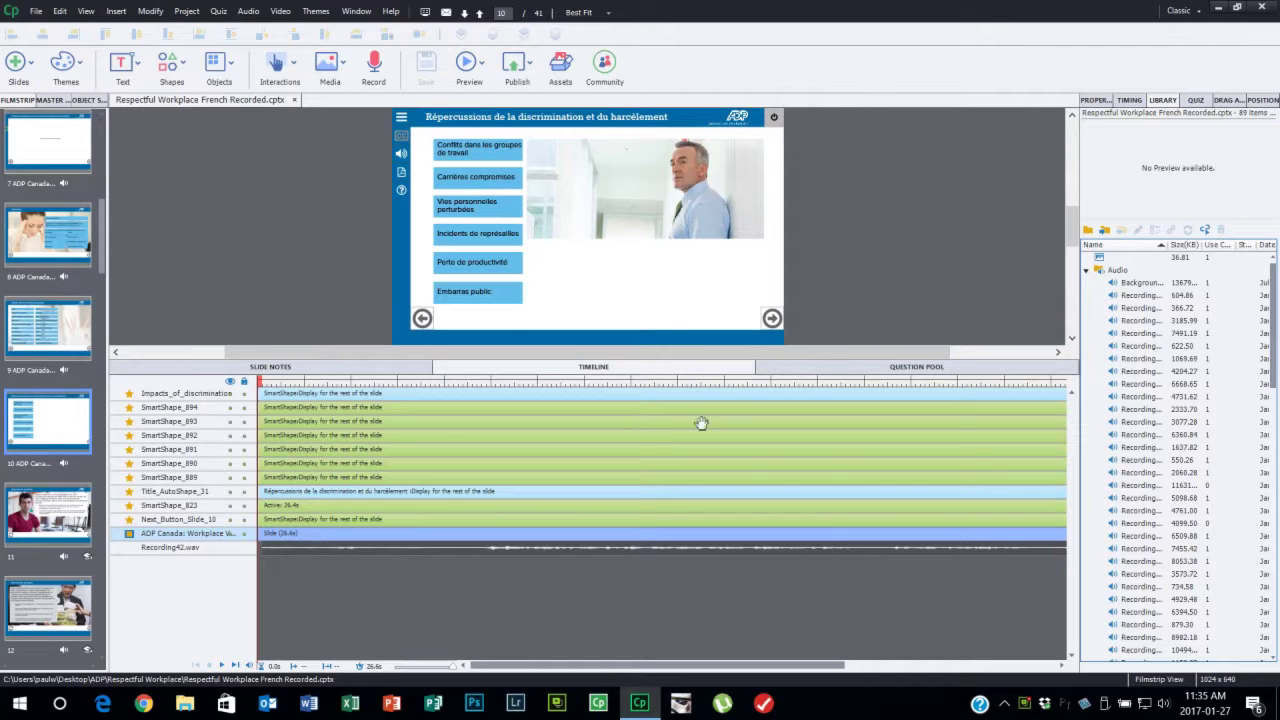
# - Locate the Recording42.wav narration in Captivate's Library and send it to Audition for editing
pyautogui.rightClick(665, 549)
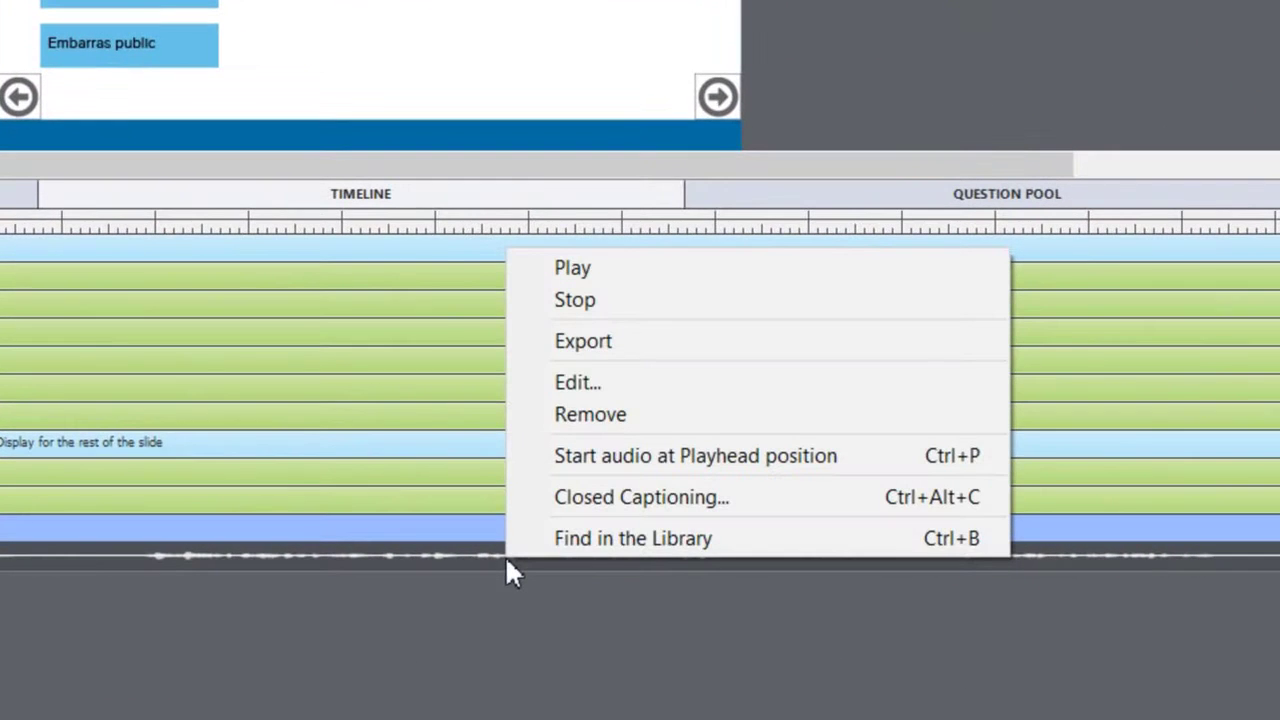
pyautogui.click(651, 546)
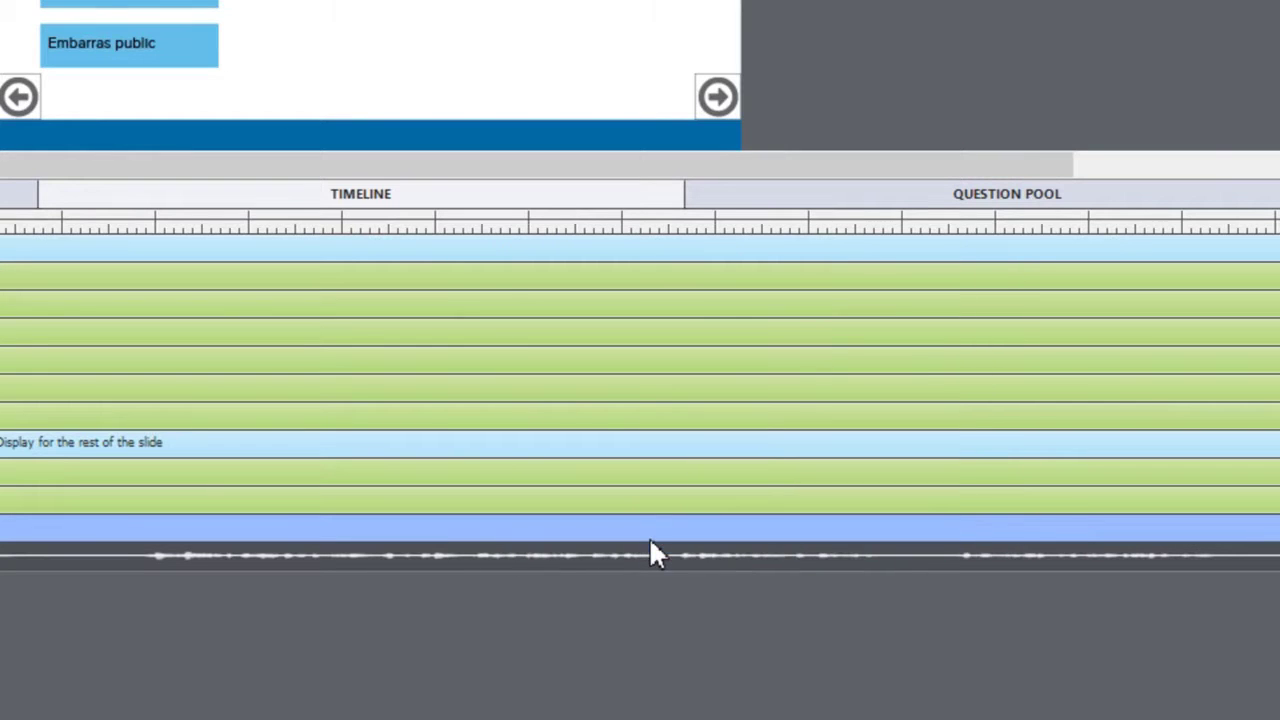
pyautogui.rightClick(617, 558)
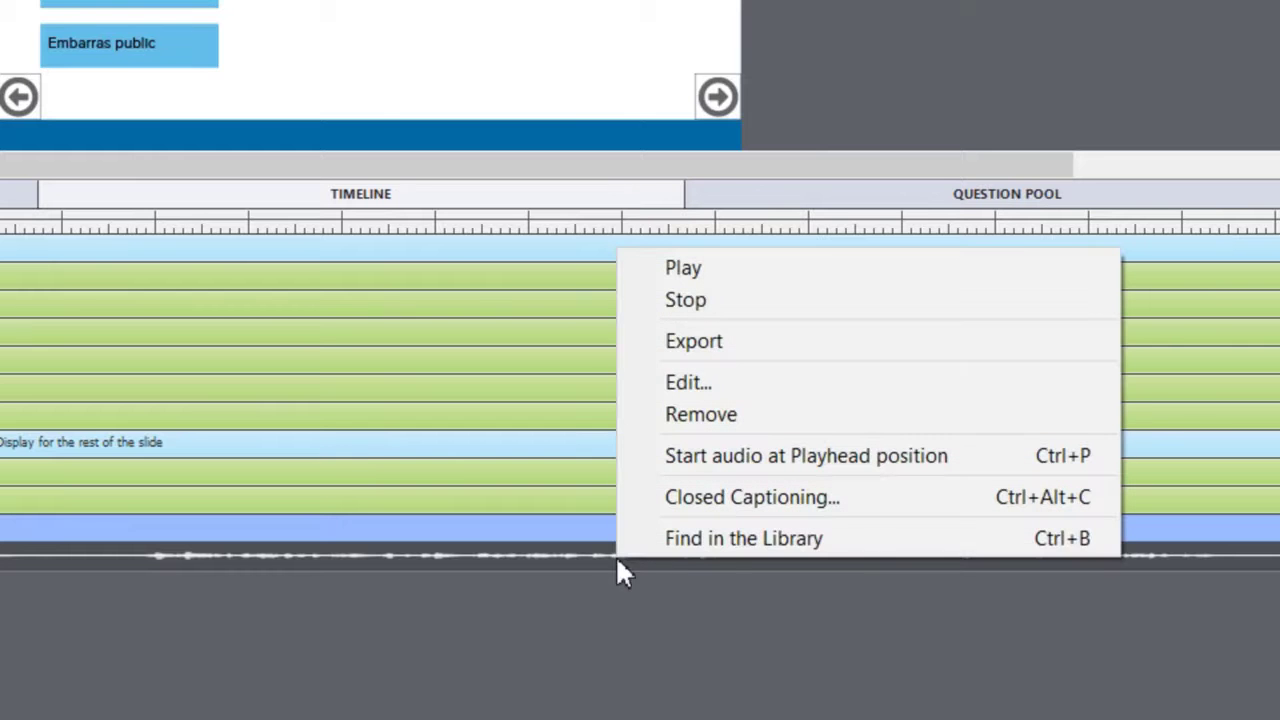
pyautogui.click(706, 540)
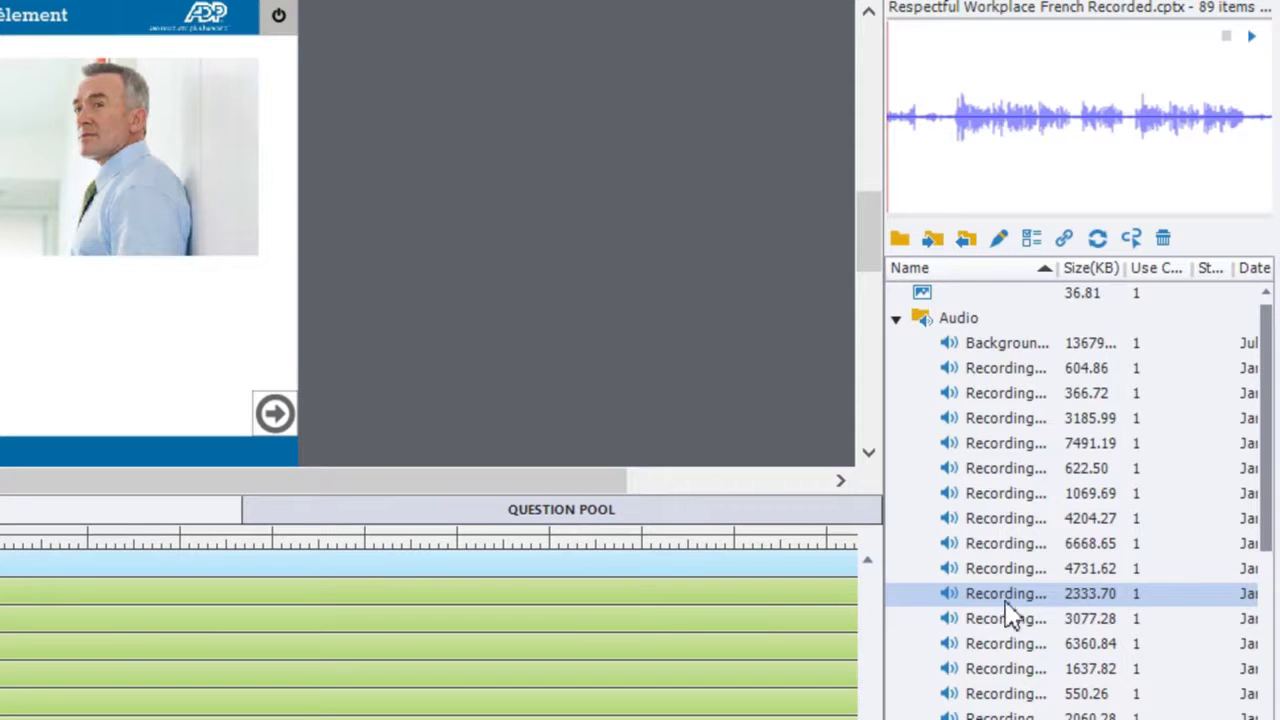
pyautogui.click(999, 239)
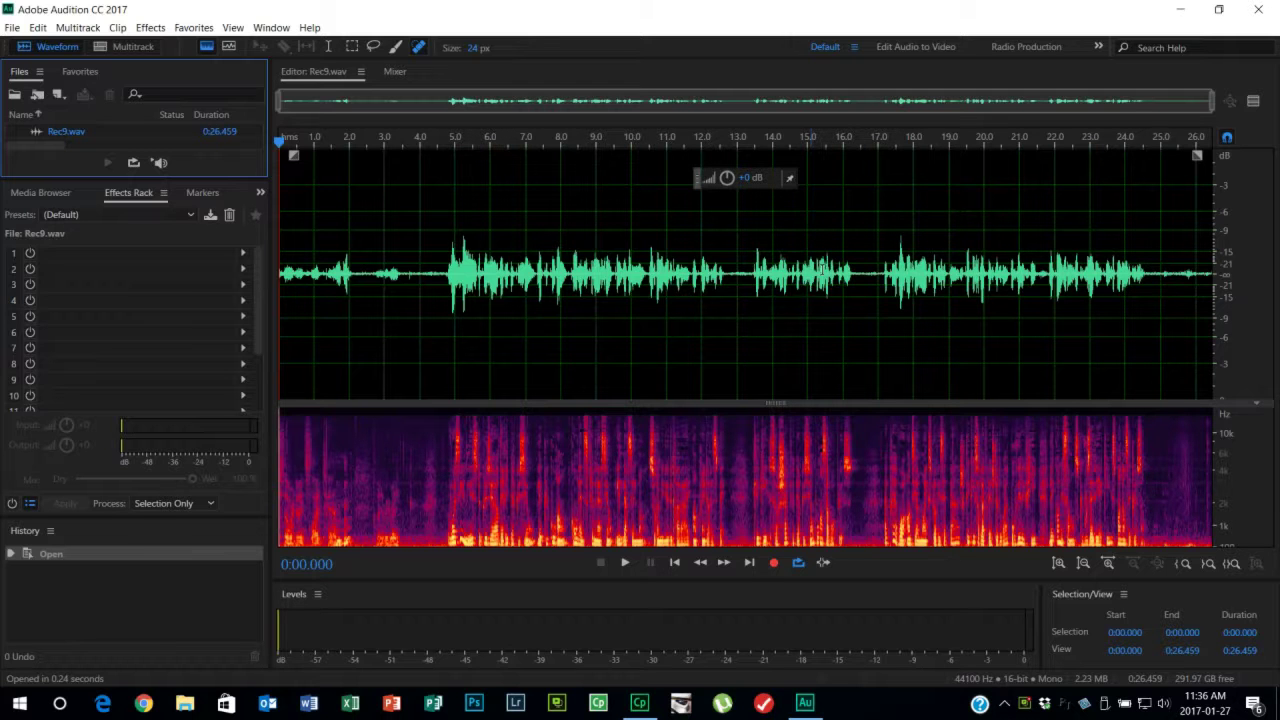
# - Play Rec9.wav to about 0:16.8, then move the Audition window right to reveal Captivate
pyautogui.click(625, 564)
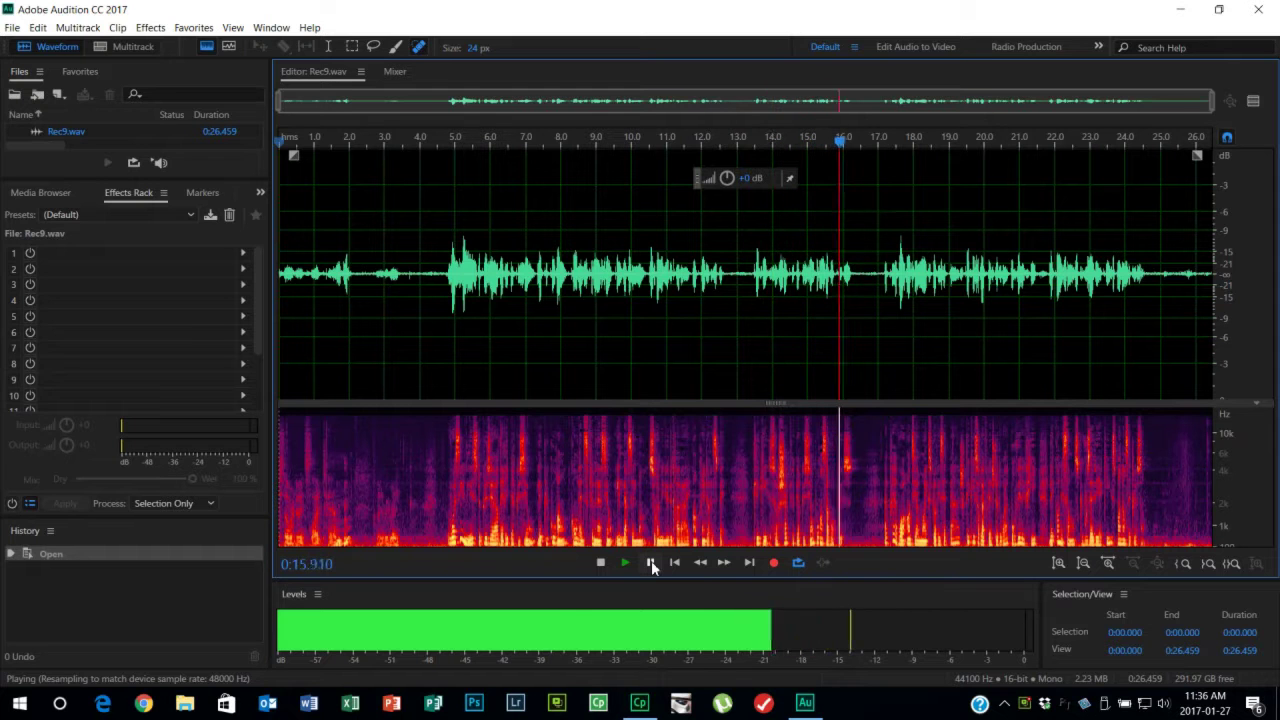
pyautogui.click(651, 563)
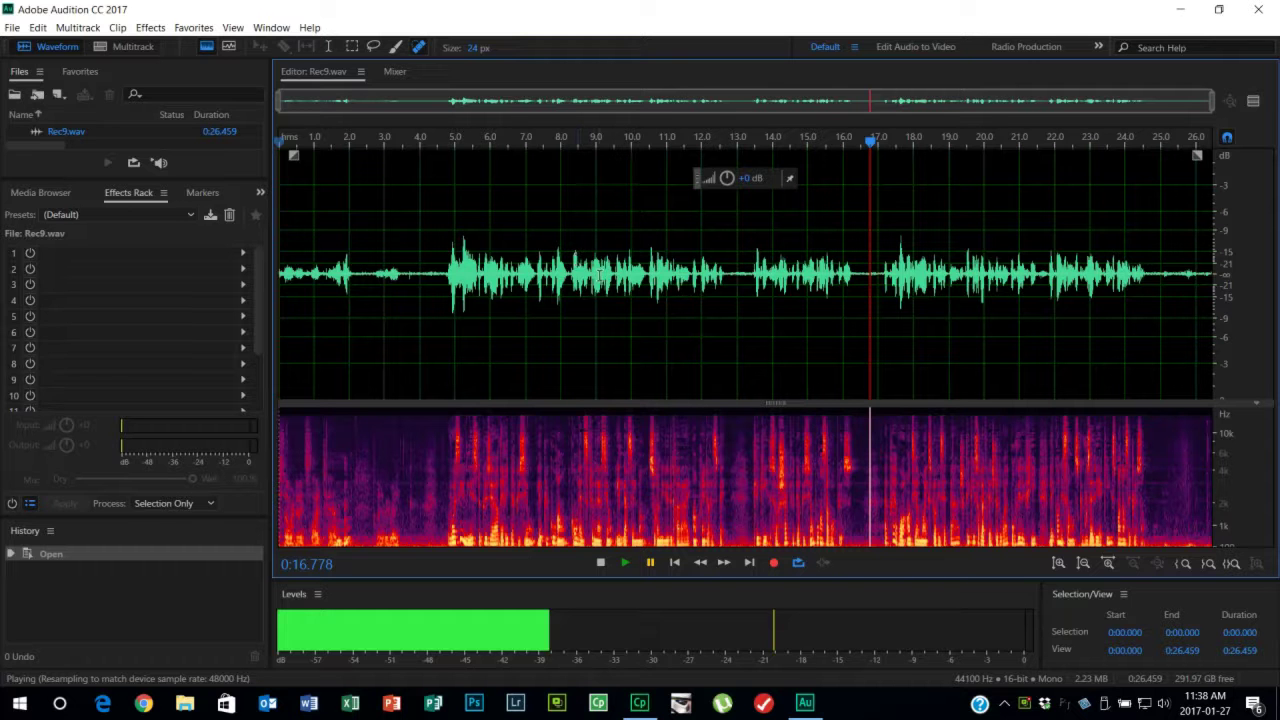
pyautogui.moveTo(672, 12); pyautogui.dragTo(1088, 392)
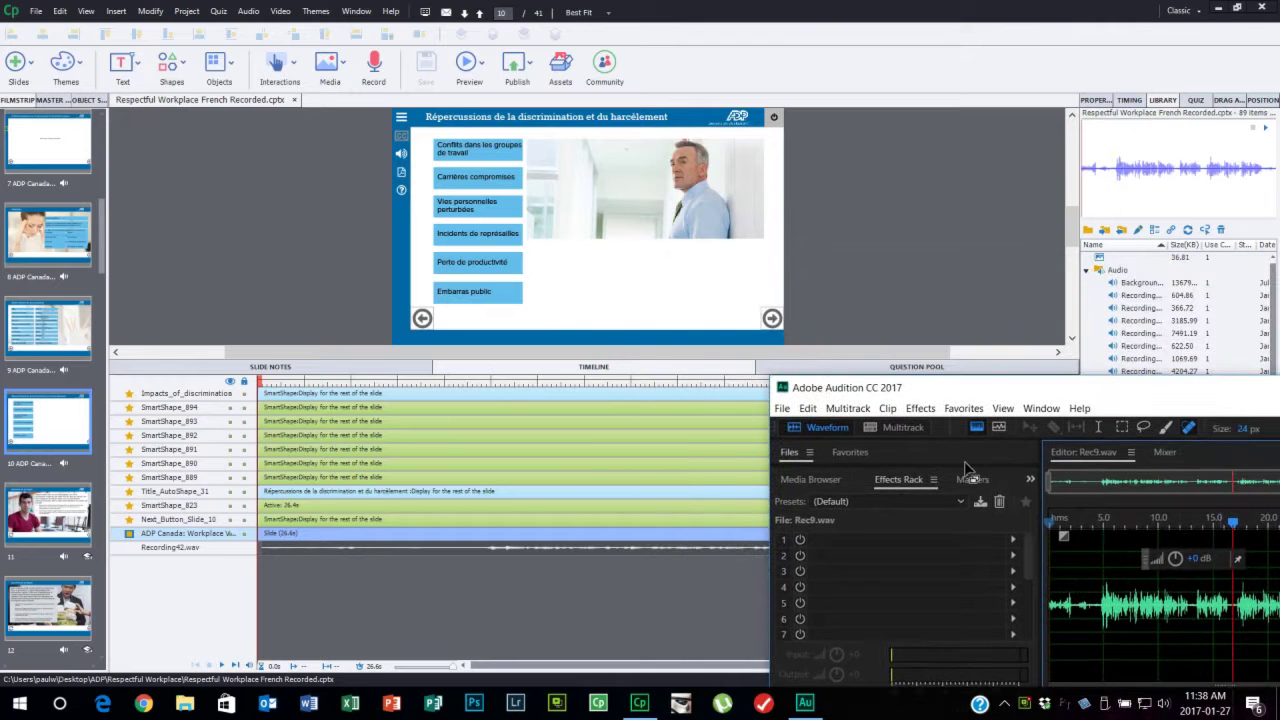
# - Show the slide's French notes in Captivate, replay Rec9.wav from the start, and maximize Audition
pyautogui.click(338, 371)
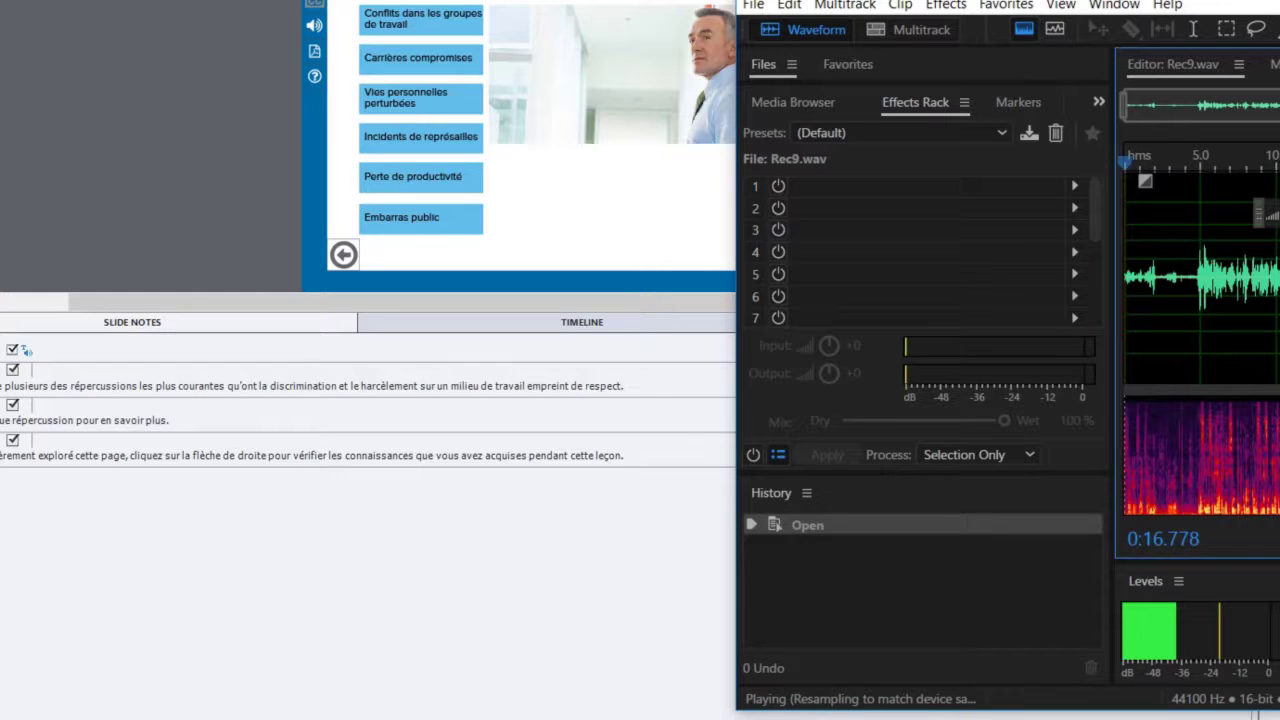
pyautogui.moveTo(1278, 160); pyautogui.dragTo(1122, 192)
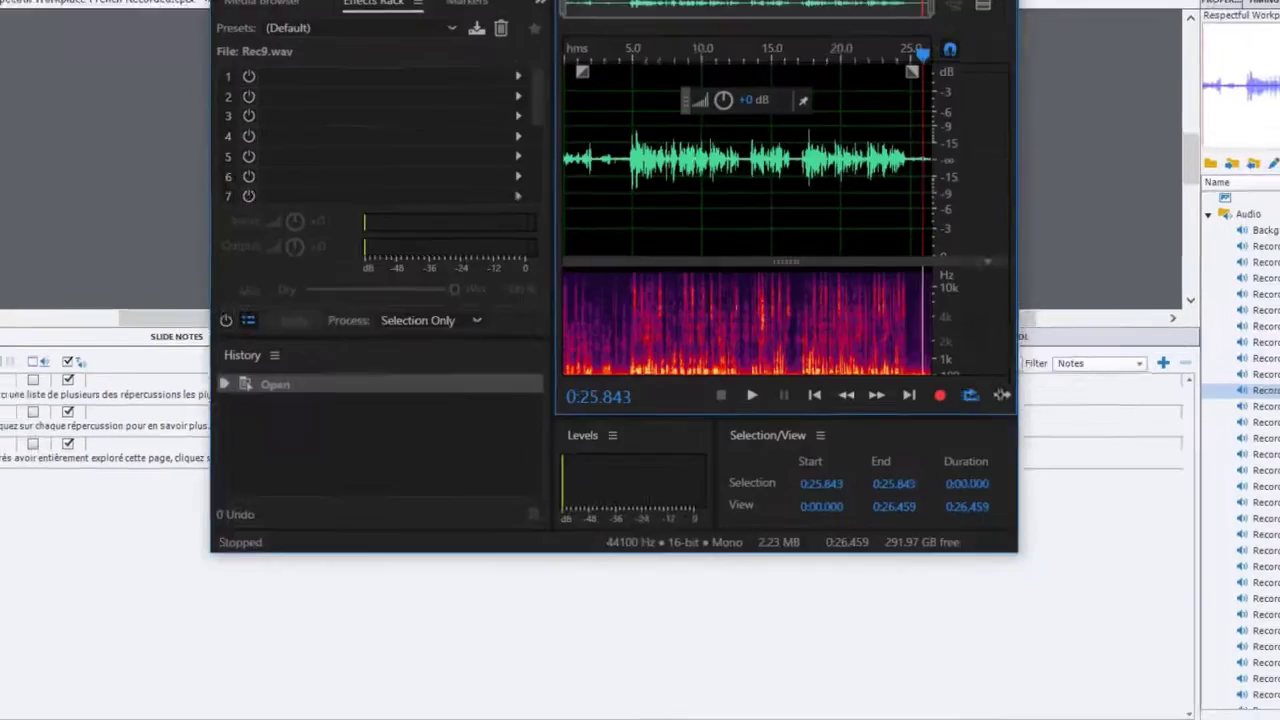
pyautogui.doubleClick(630, 8)
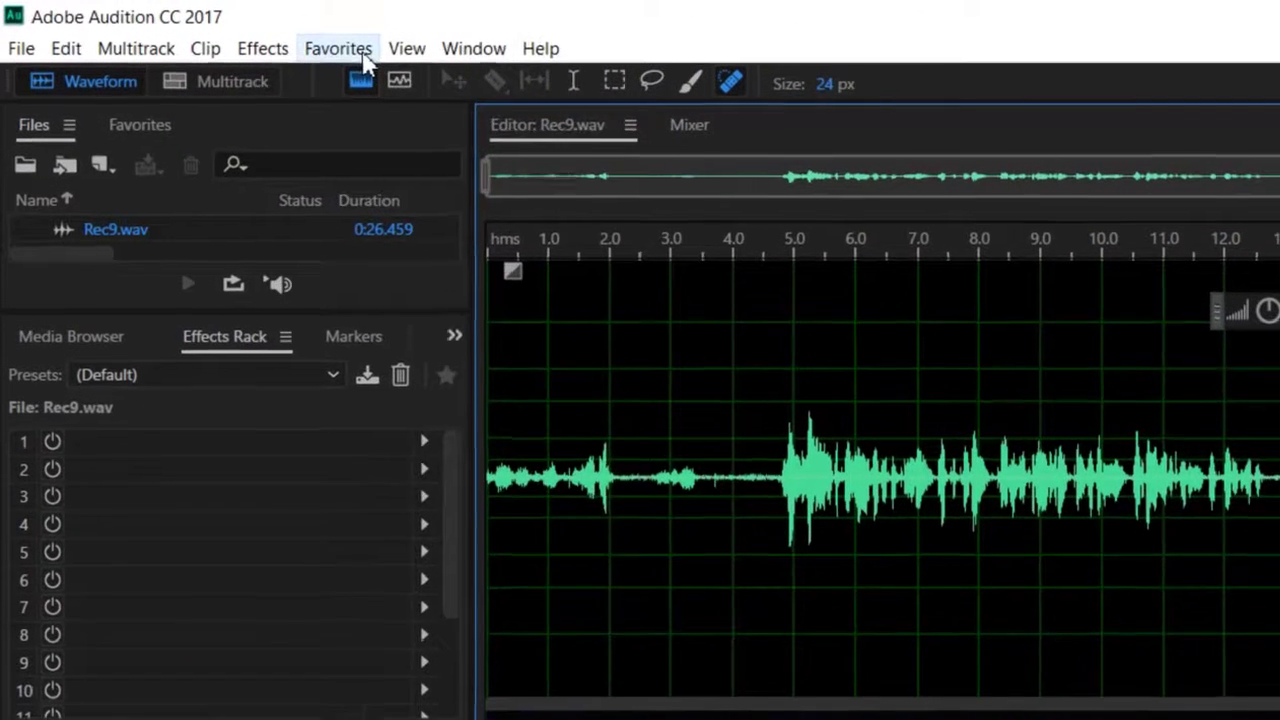
# - Apply Repair DC Offset from Favorites to Rec9.wav and zoom to roughly 23.3–26.4 s
pyautogui.click(207, 32)
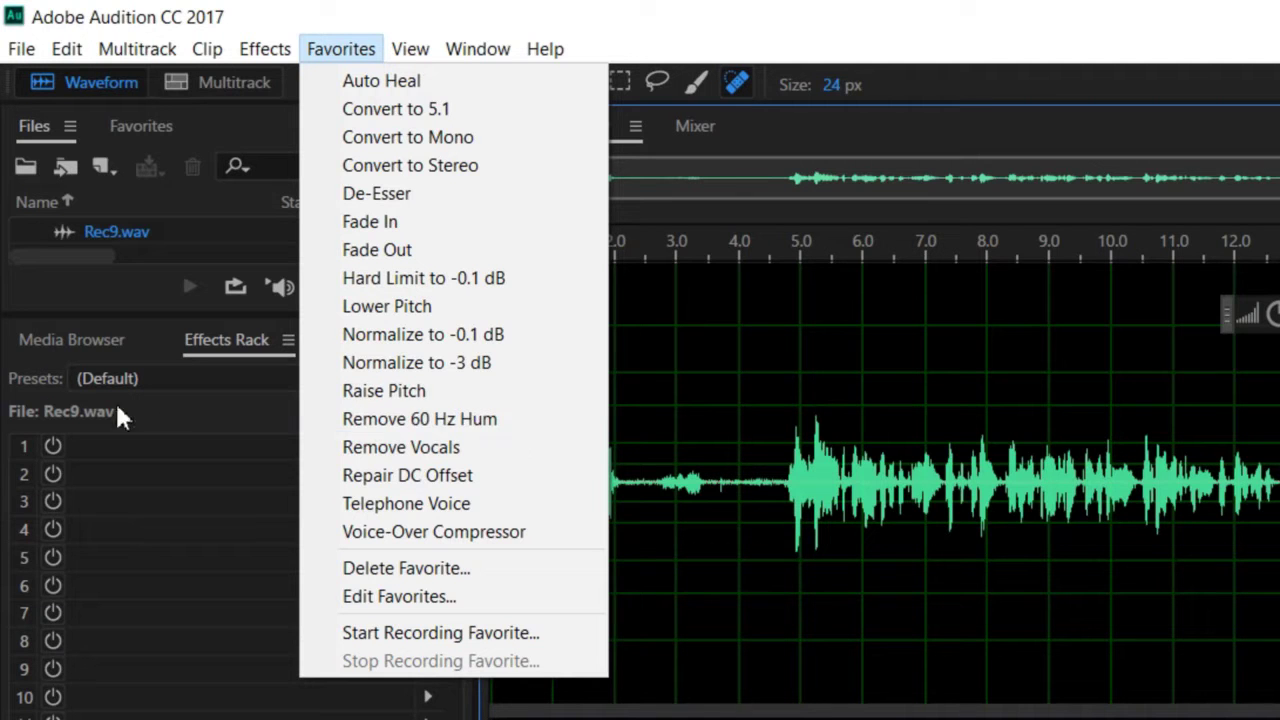
pyautogui.click(426, 474)
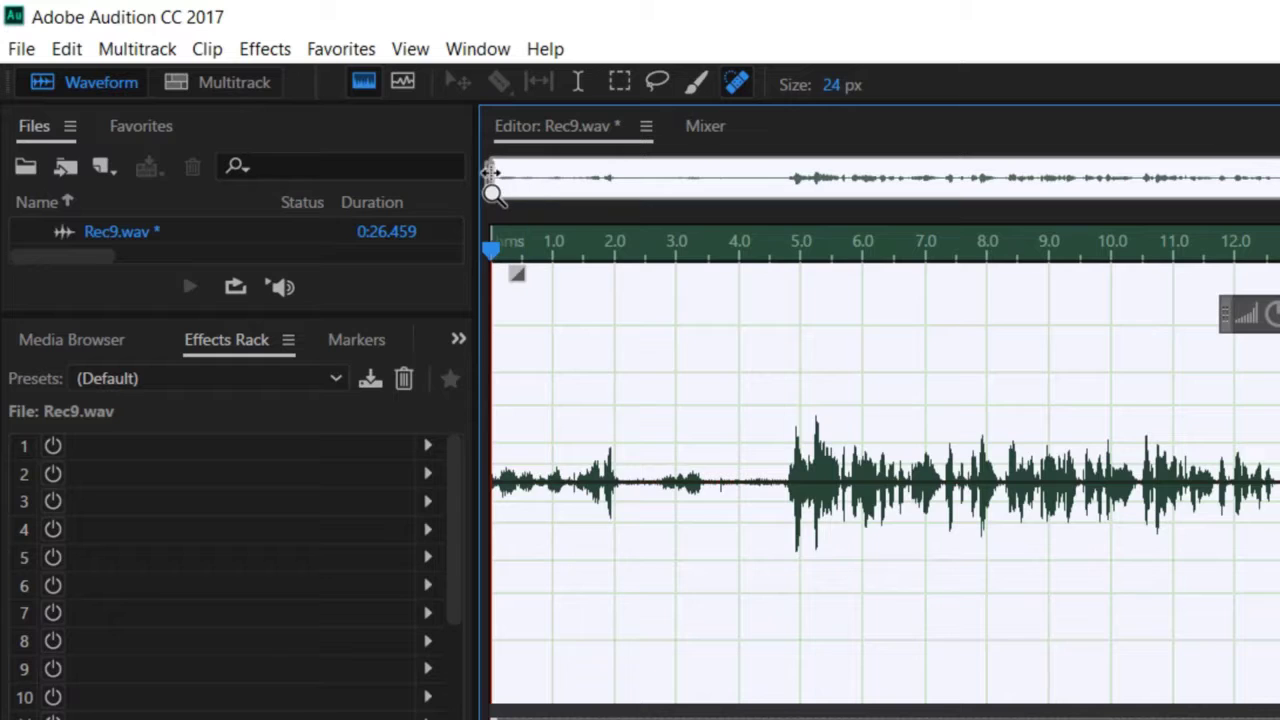
pyautogui.moveTo(495, 175); pyautogui.dragTo(1279, 171)
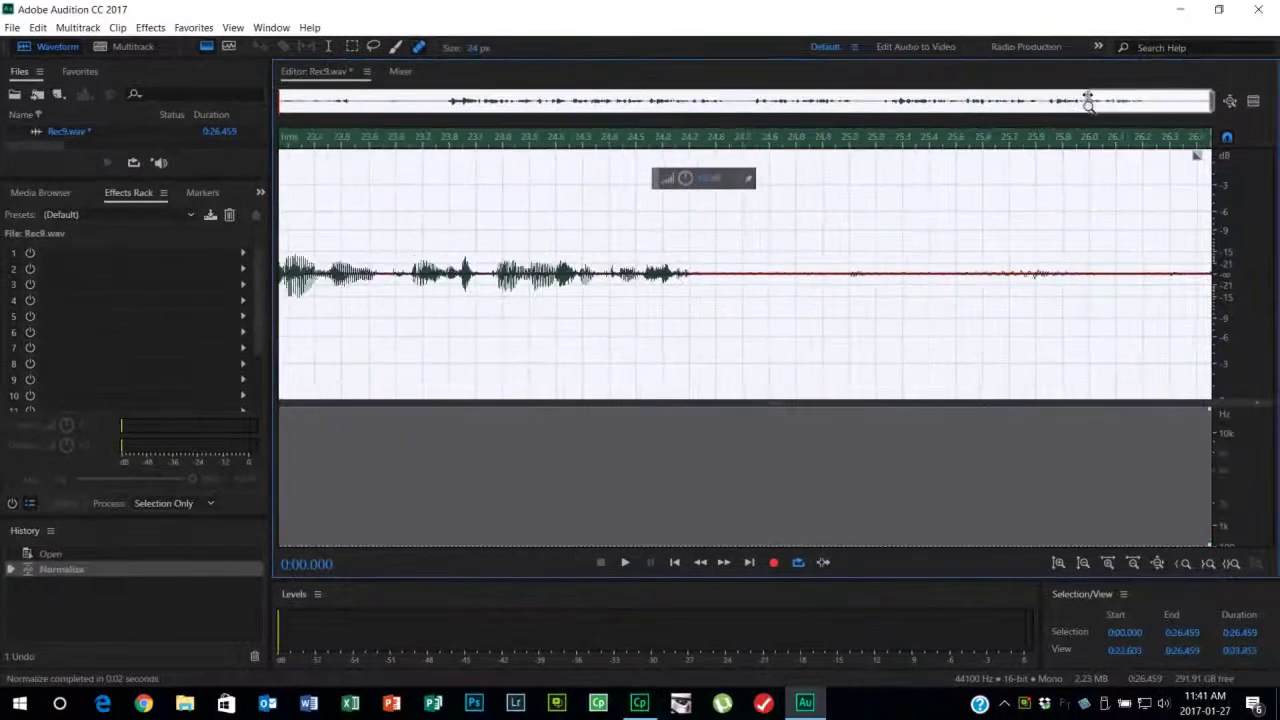
pyautogui.moveTo(1088, 100); pyautogui.dragTo(1100, 100)
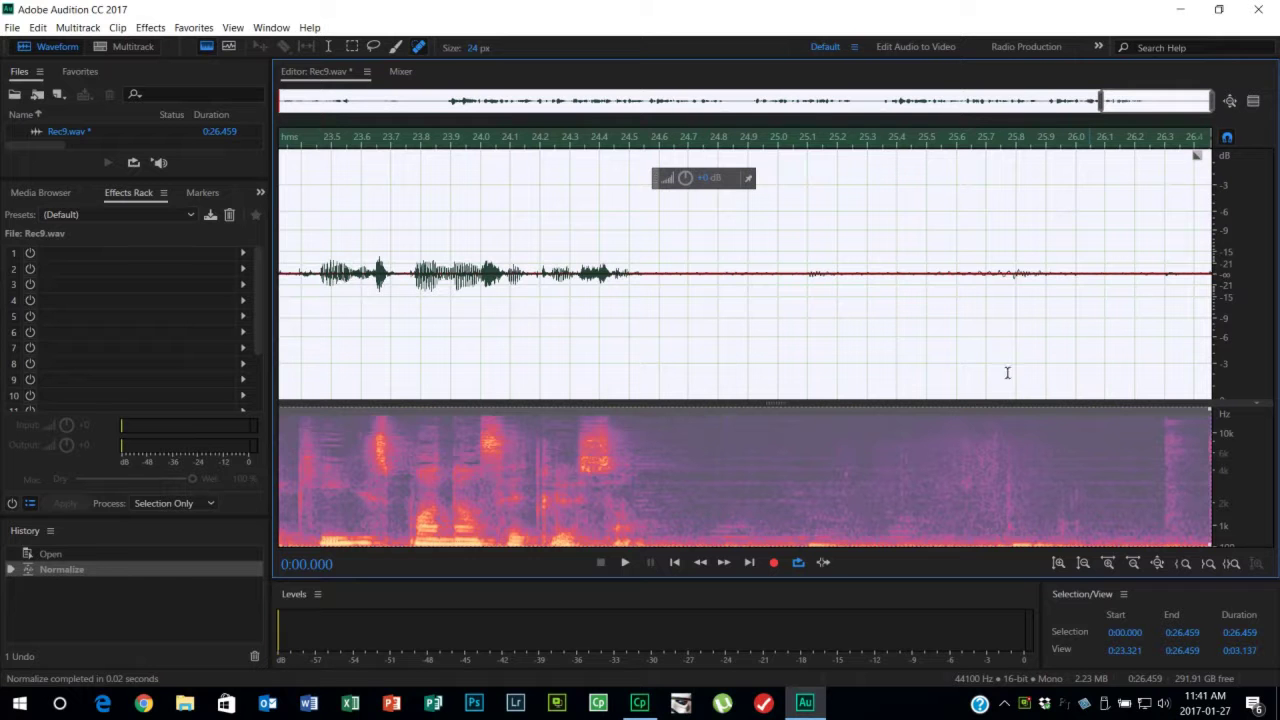
pyautogui.click(1187, 267)
# - Capture the quiet tail from 24.7 to 26.4 s as the noise print in Noise Reduction
pyautogui.moveTo(688, 274); pyautogui.dragTo(1175, 296)
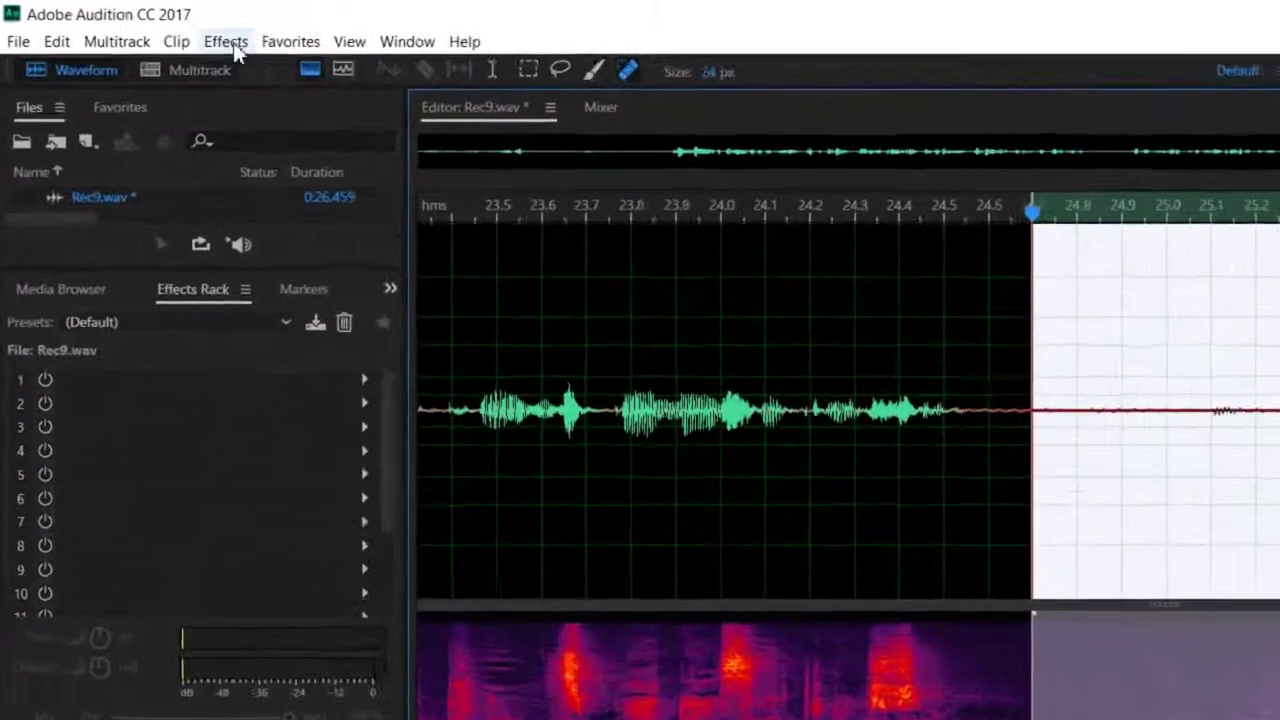
pyautogui.click(152, 29)
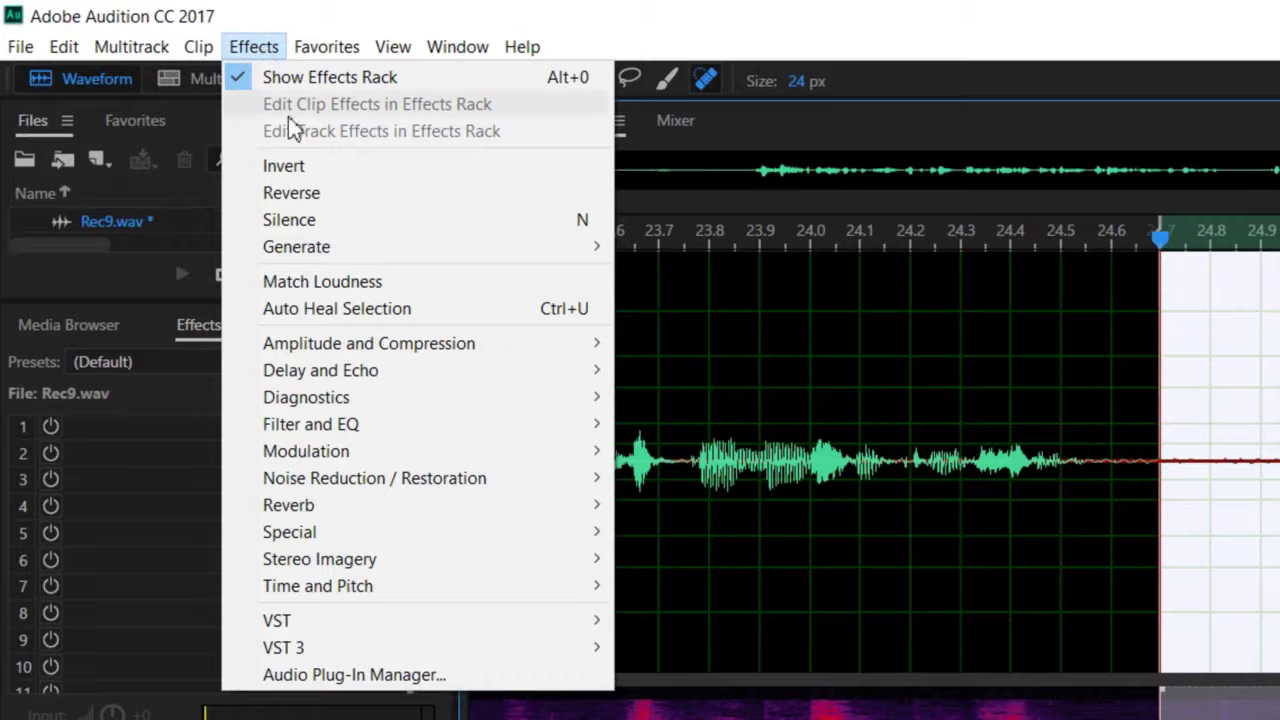
pyautogui.moveTo(438, 488)
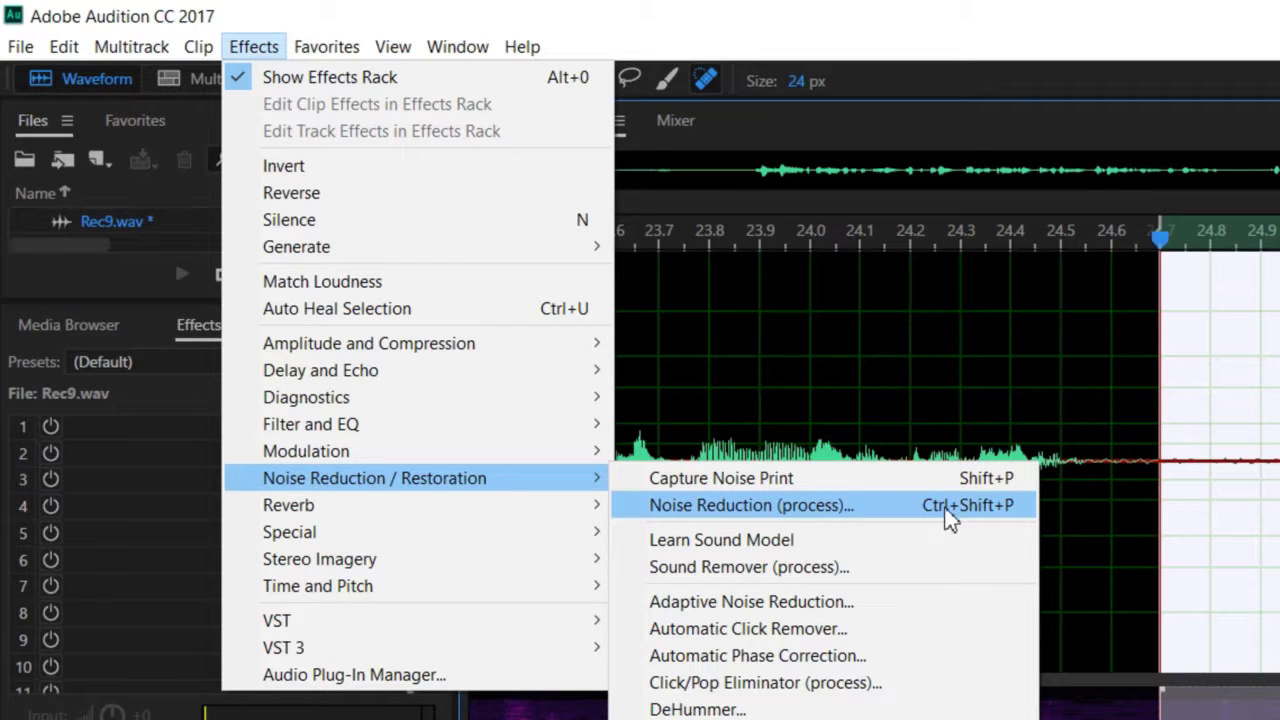
pyautogui.click(1004, 506)
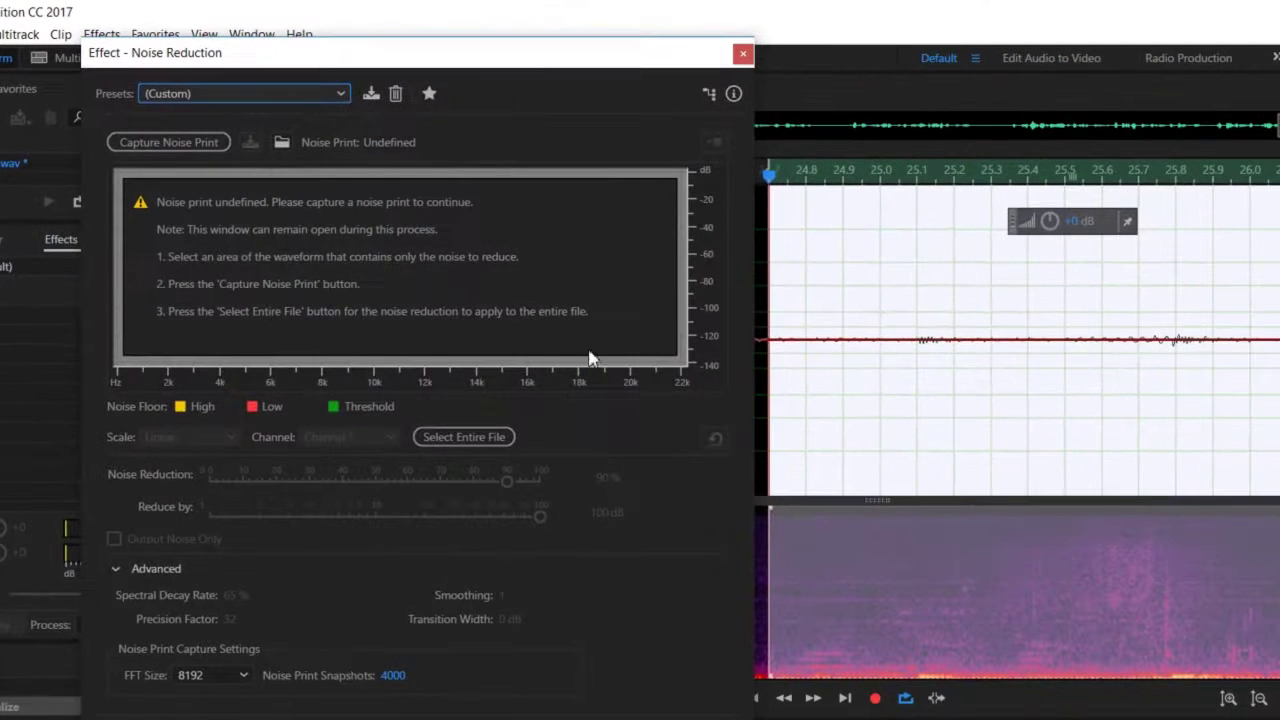
pyautogui.moveTo(593, 64); pyautogui.dragTo(552, 63)
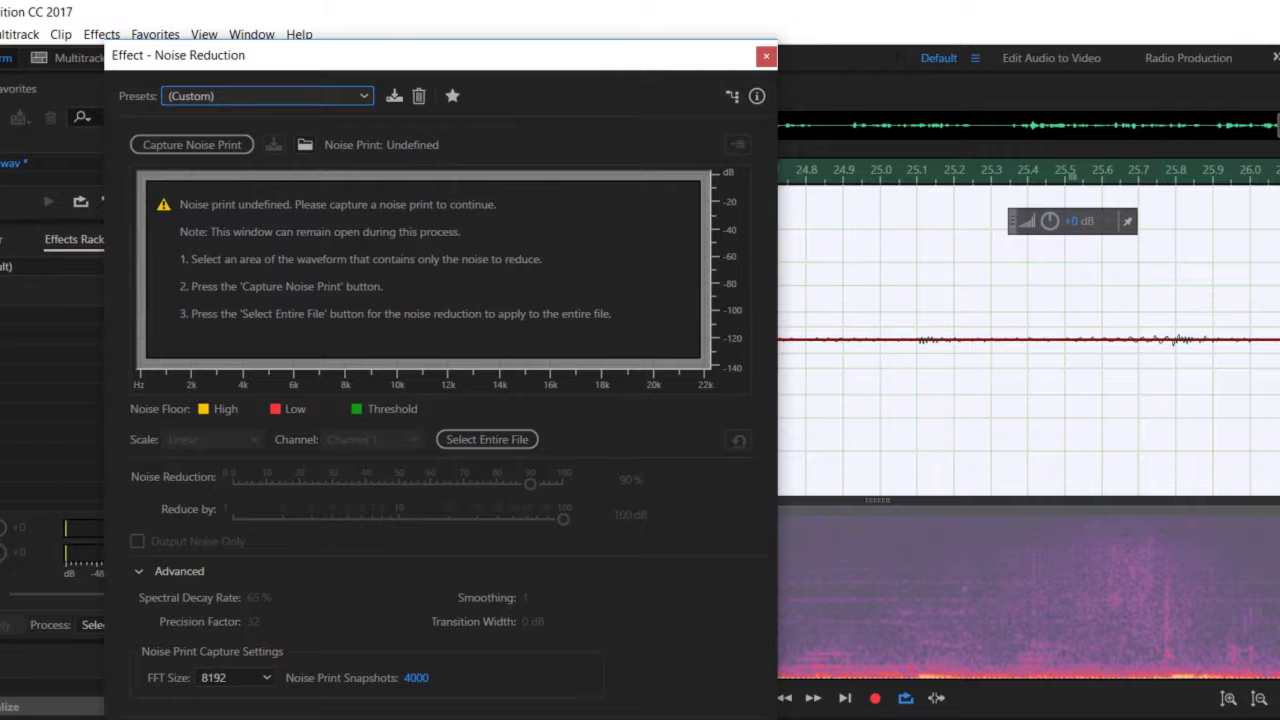
pyautogui.click(185, 146)
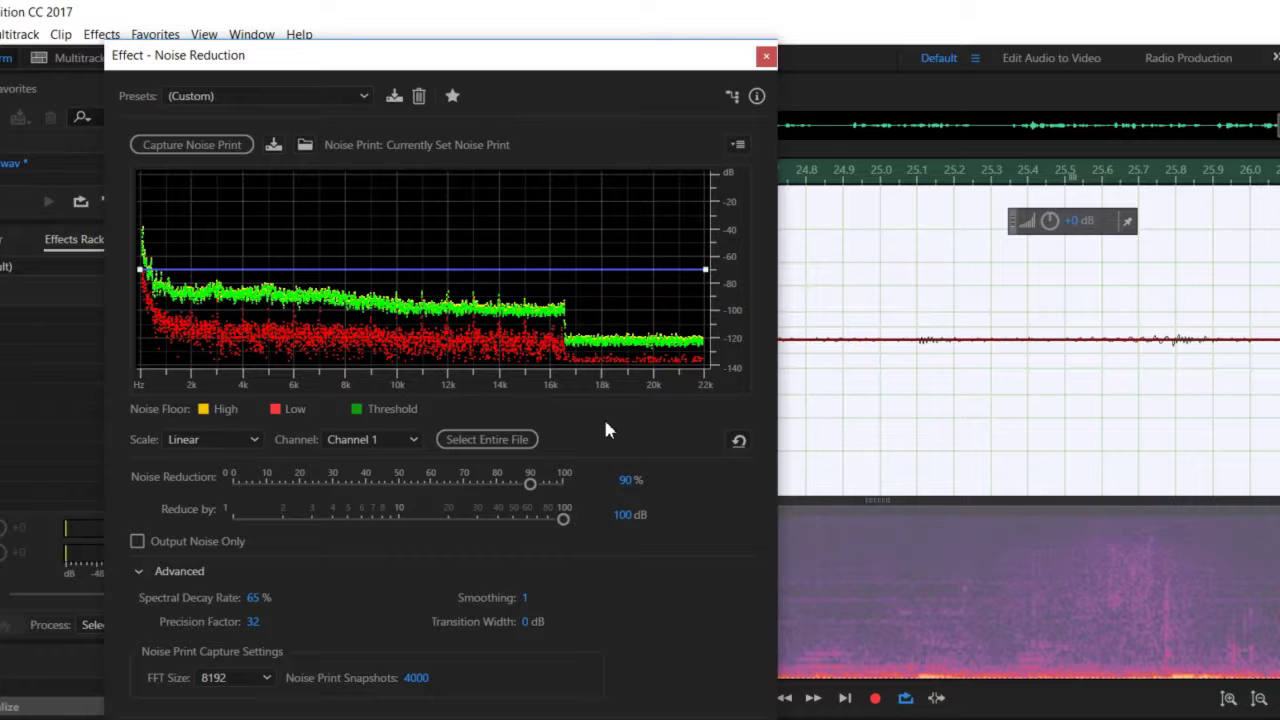
# - Select the whole file, preview, and apply Noise Reduction at 90% and 100 dB
pyautogui.click(492, 442)
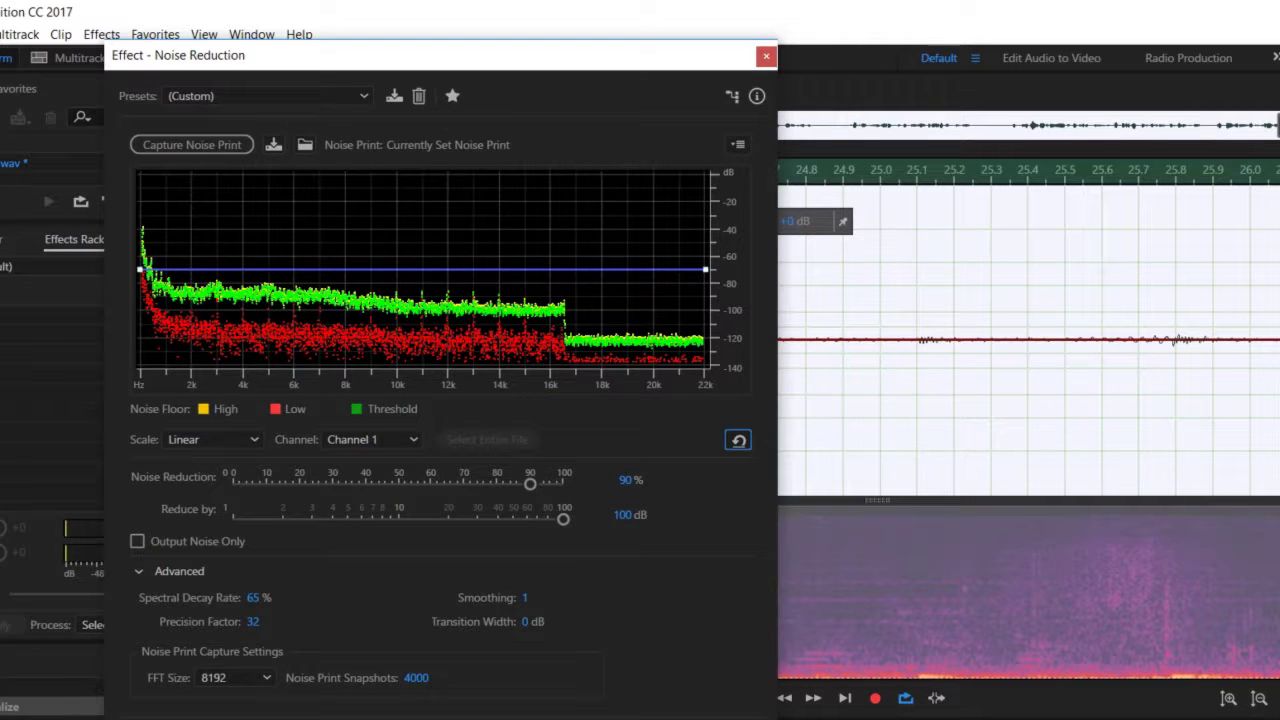
pyautogui.click(738, 440)
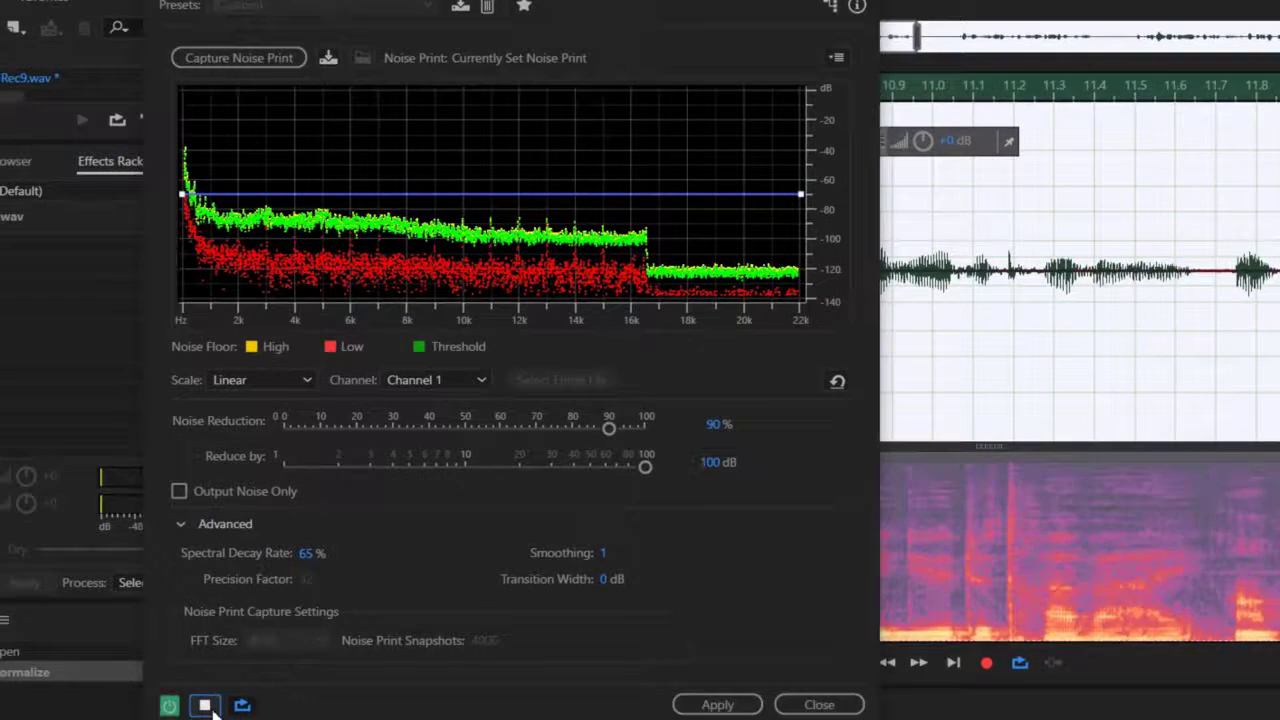
pyautogui.click(205, 705)
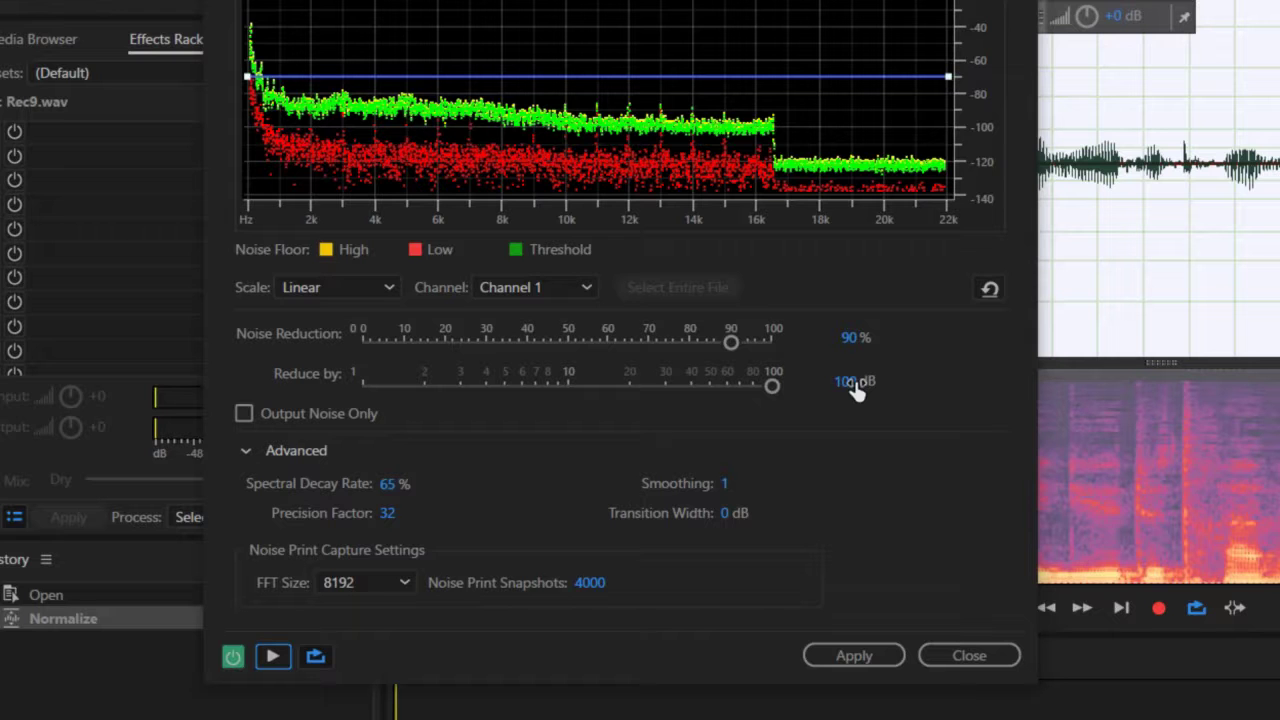
pyautogui.click(855, 655)
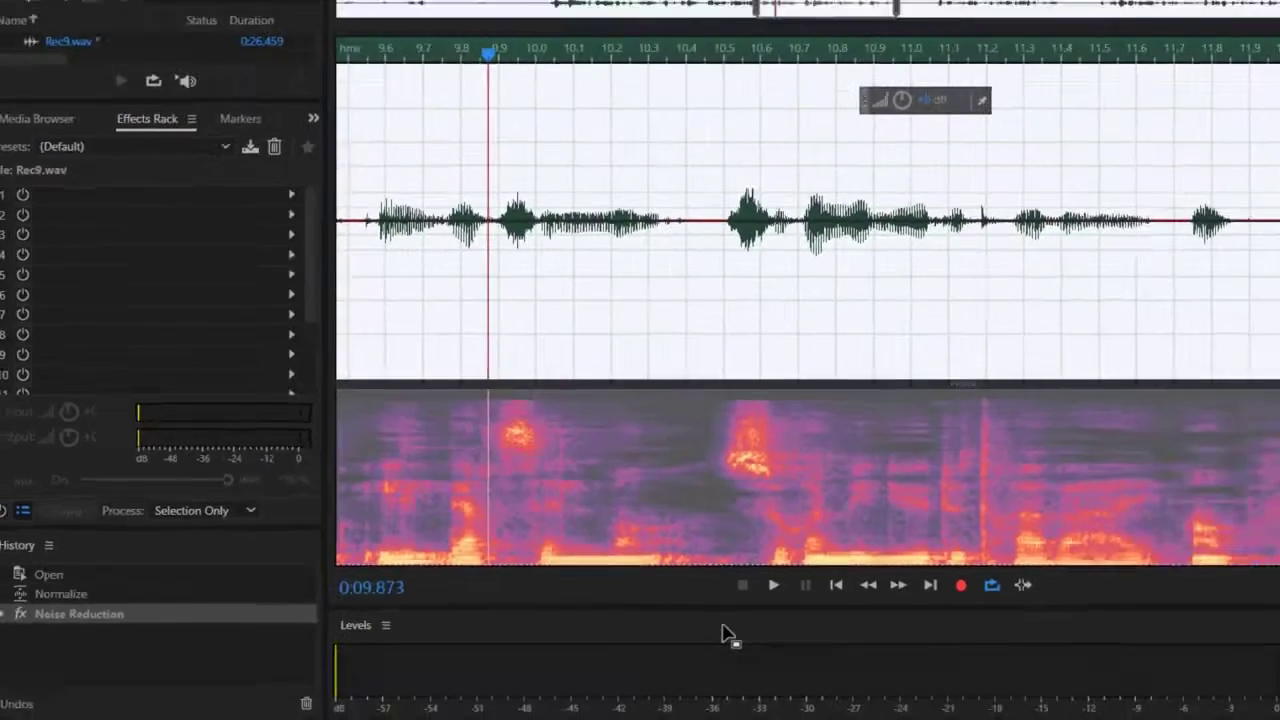
# - Scroll back to the clip's start and select the quiet lead-in from 0 to about 4.75 s
pyautogui.click(775, 150)
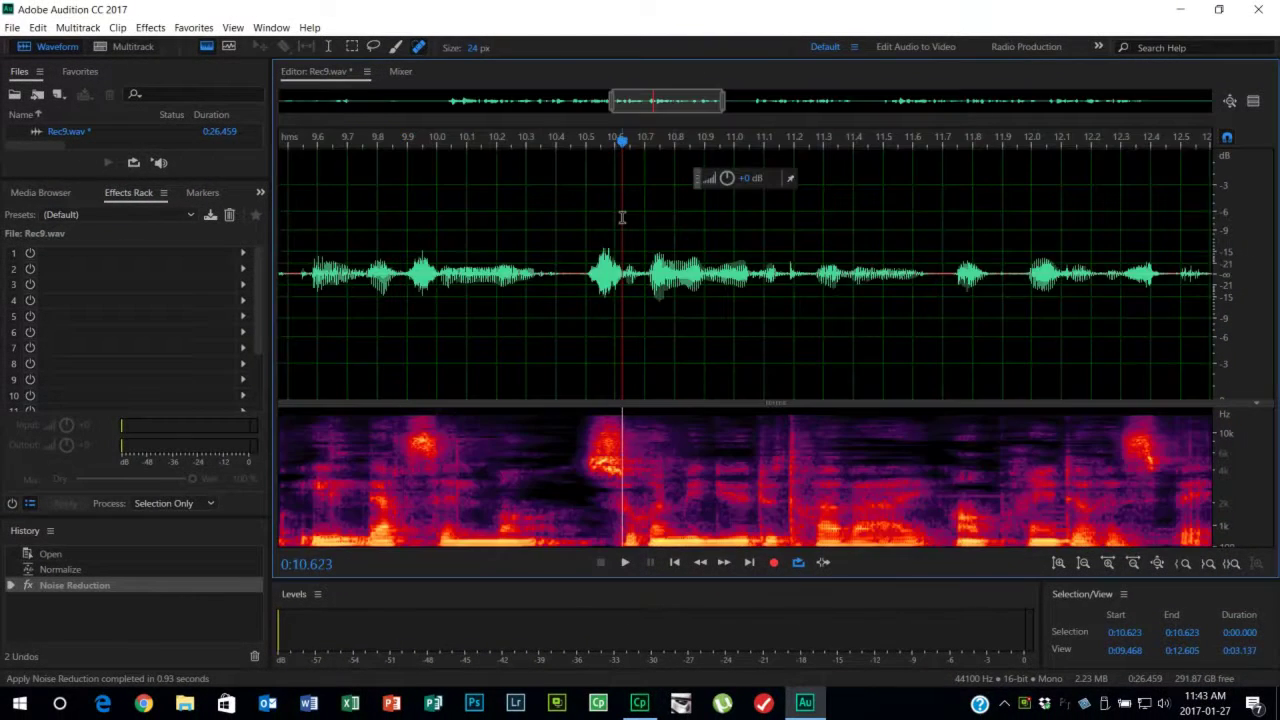
pyautogui.moveTo(660, 102); pyautogui.dragTo(414, 103)
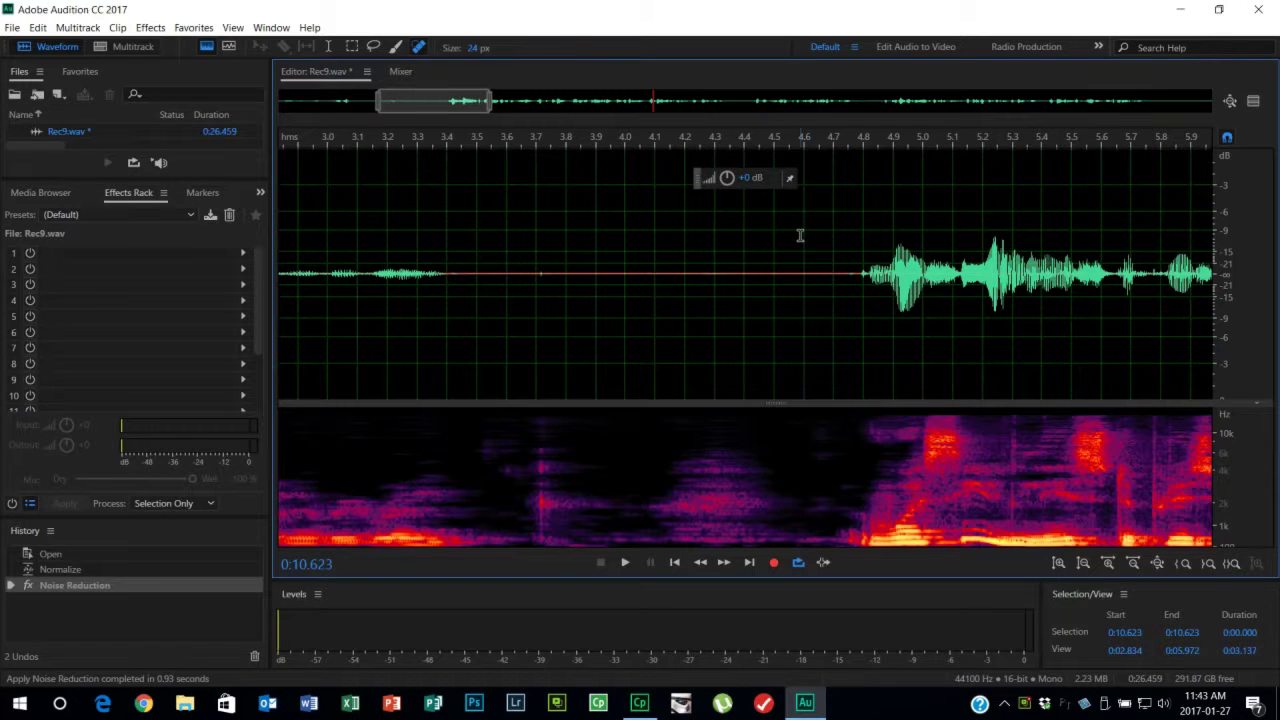
pyautogui.moveTo(434, 100); pyautogui.dragTo(398, 99)
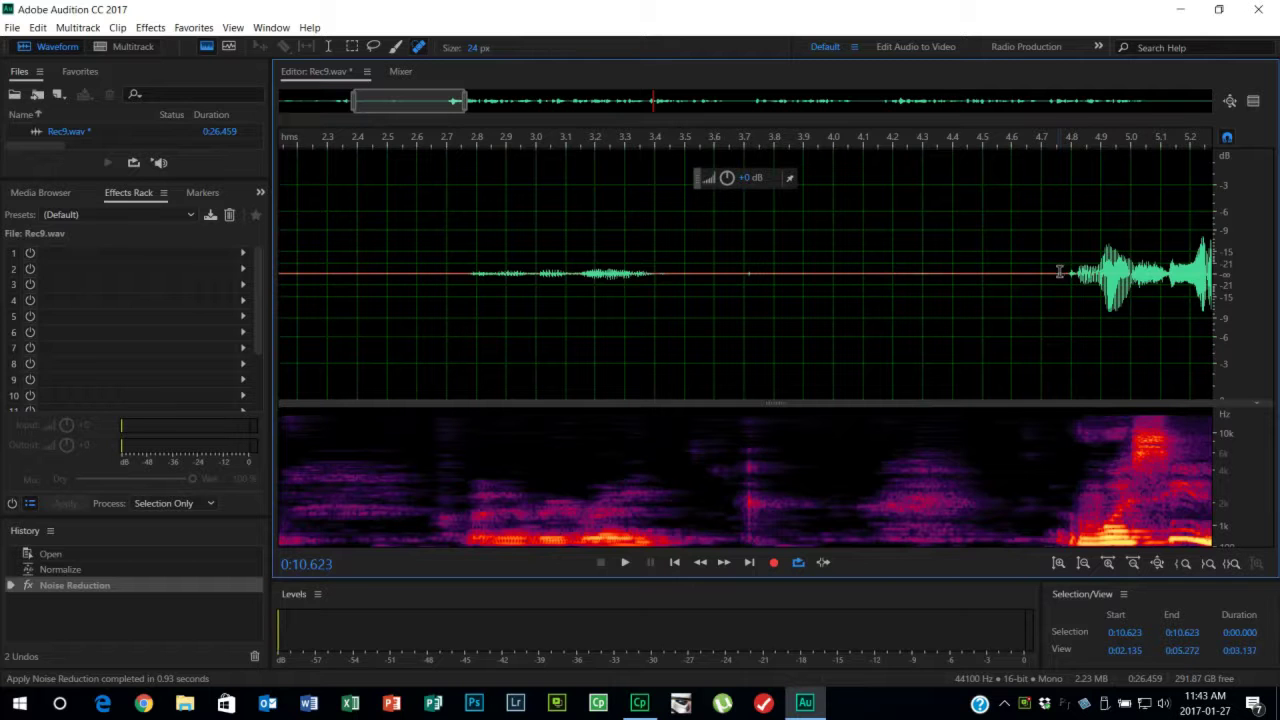
pyautogui.moveTo(1058, 271); pyautogui.dragTo(109, 271)
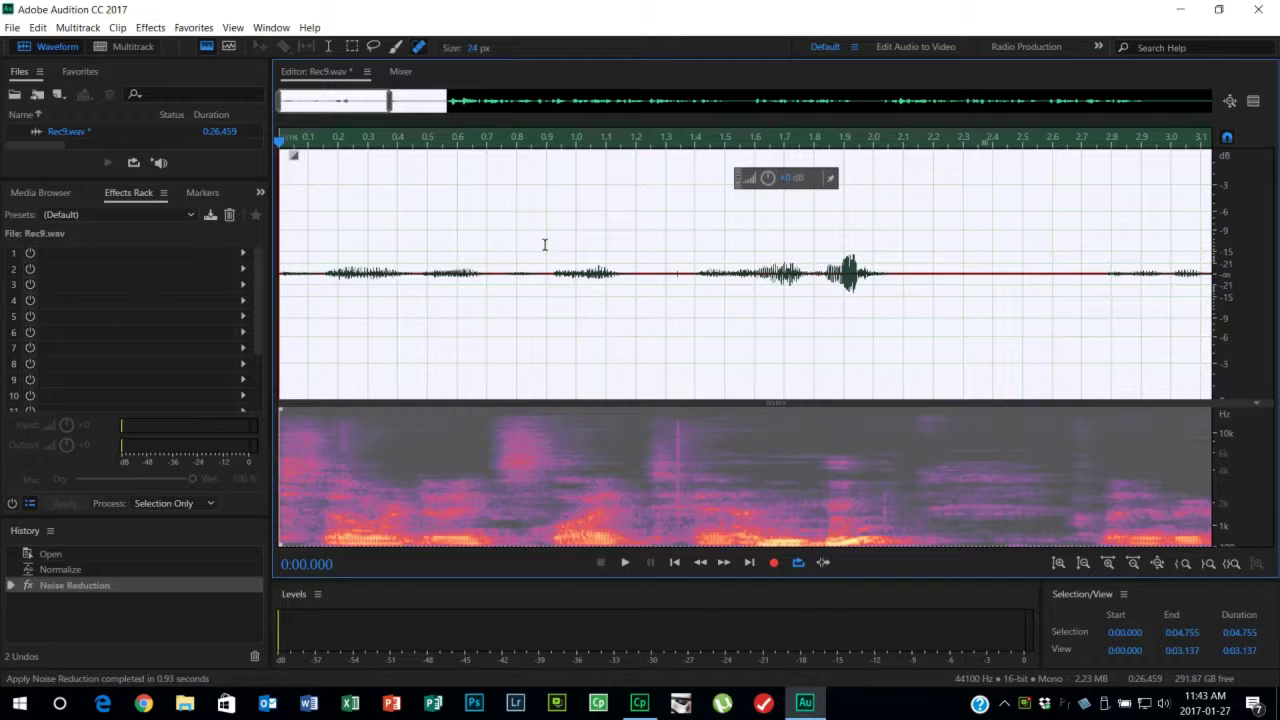
# - Silence the selected opening 4.755 seconds, then deselect with the playhead at 0:04.520
pyautogui.rightClick(545, 212)
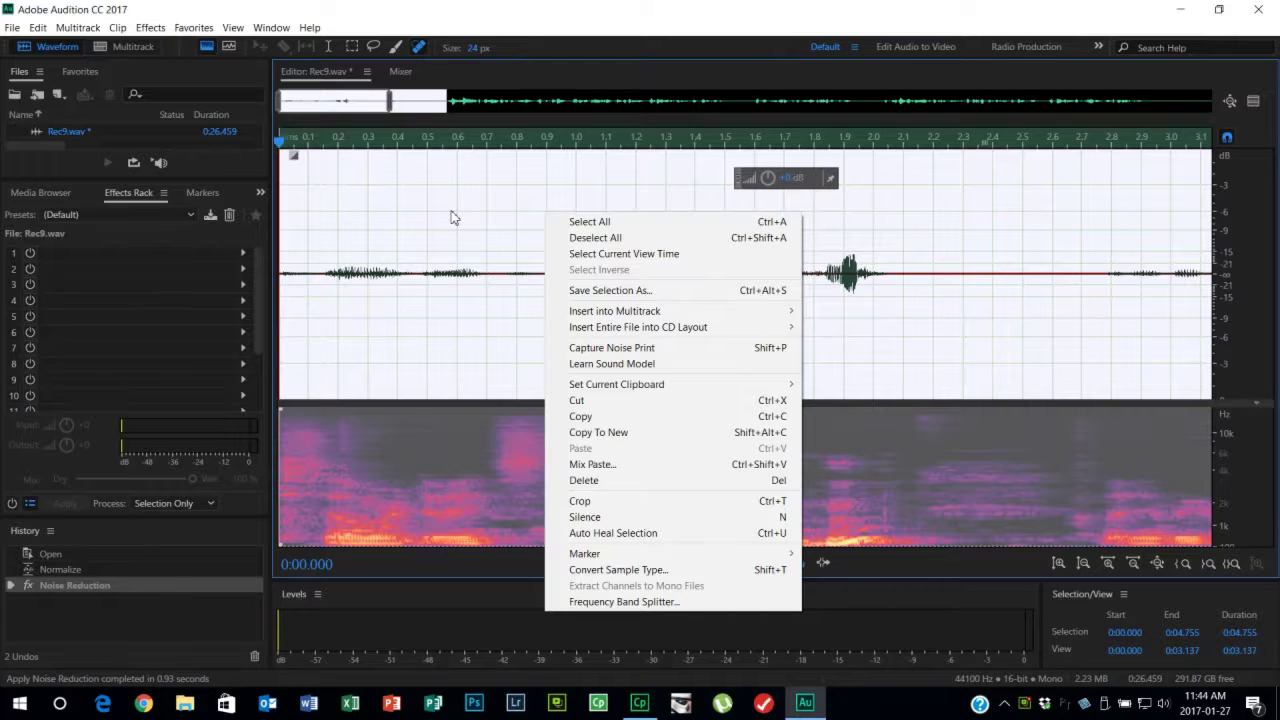
pyautogui.click(670, 517)
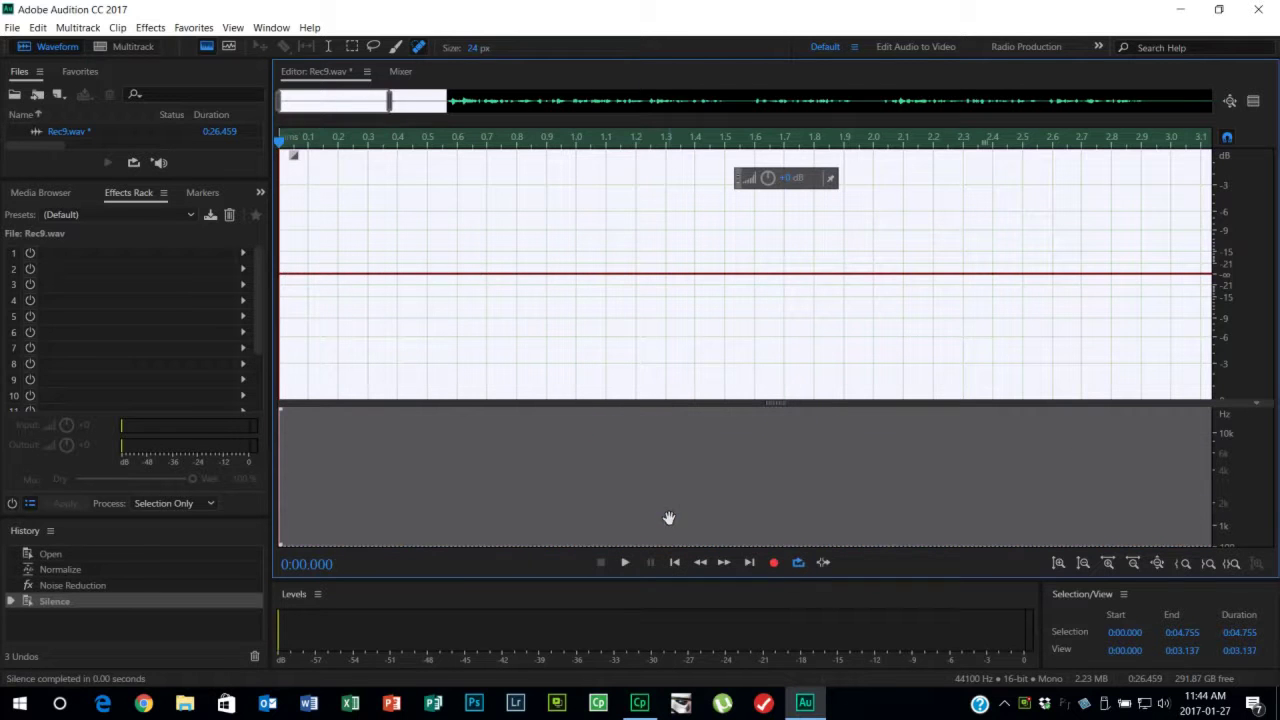
pyautogui.click(514, 104)
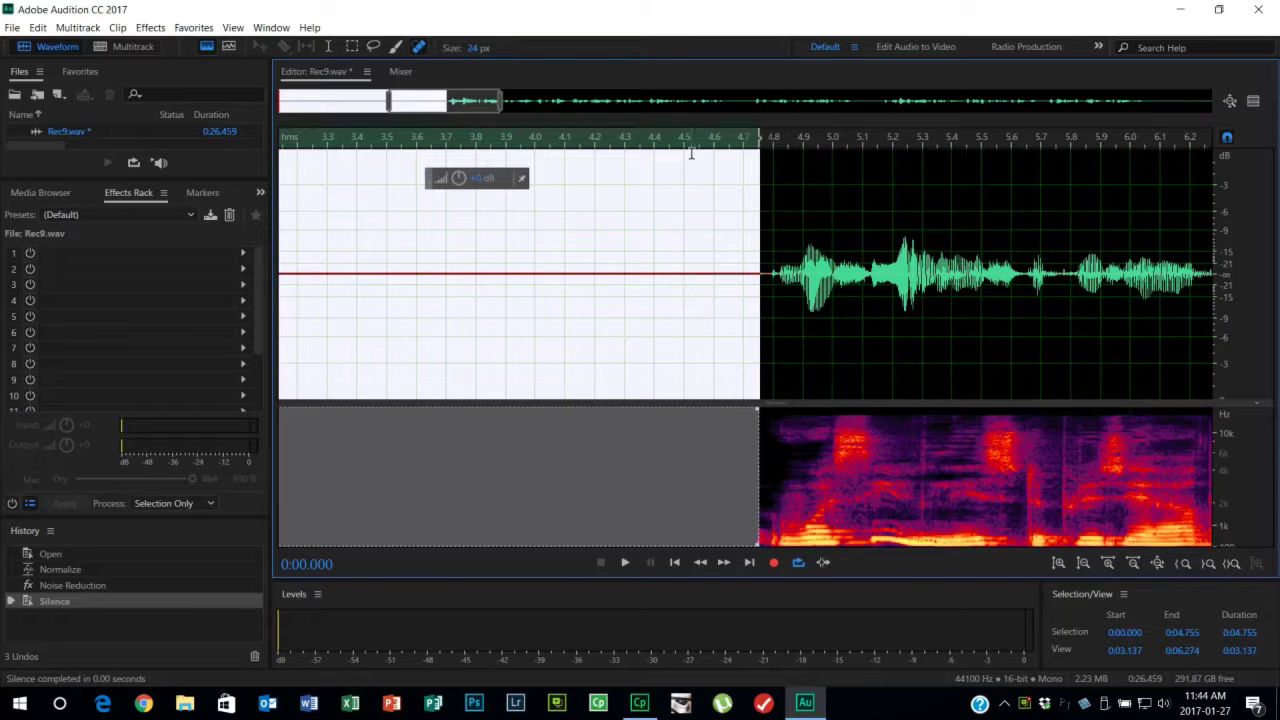
pyautogui.click(690, 278)
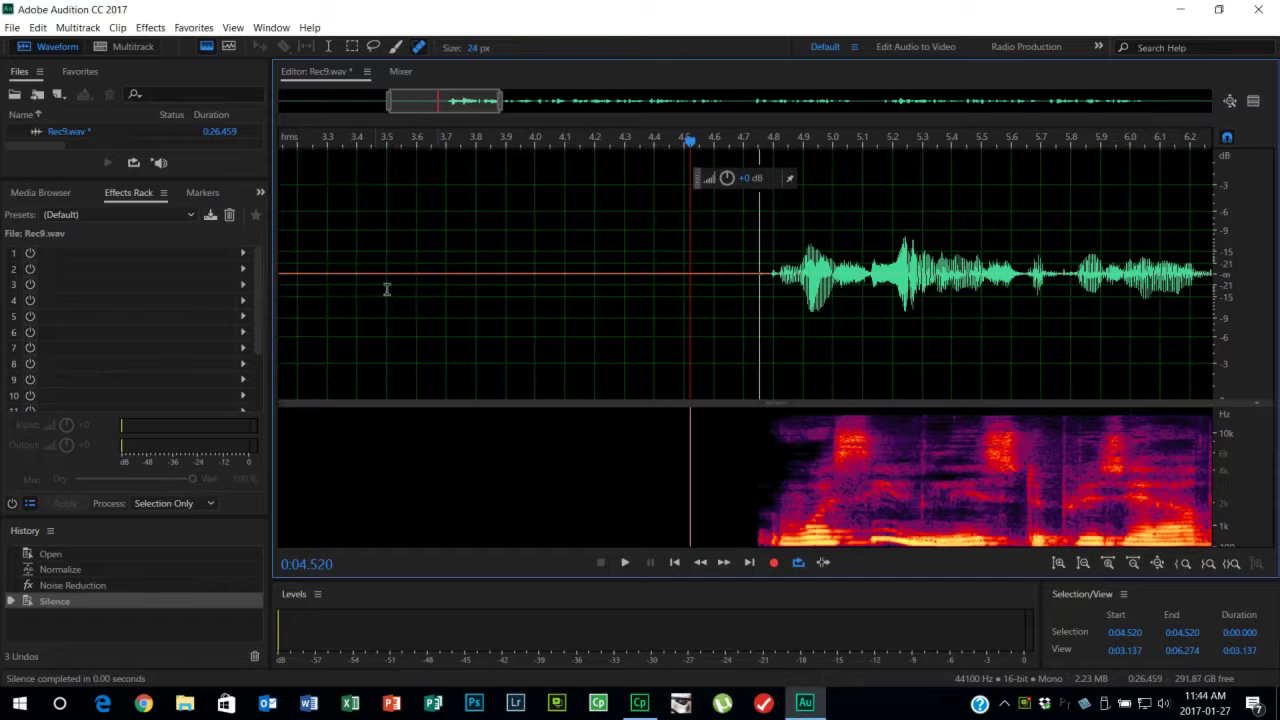
# - Copy half a second of silence (3.6–4.1 s) and paste it over 0–4.778 s, shortening the clip to 0:22.180
pyautogui.moveTo(419, 274); pyautogui.dragTo(567, 281)
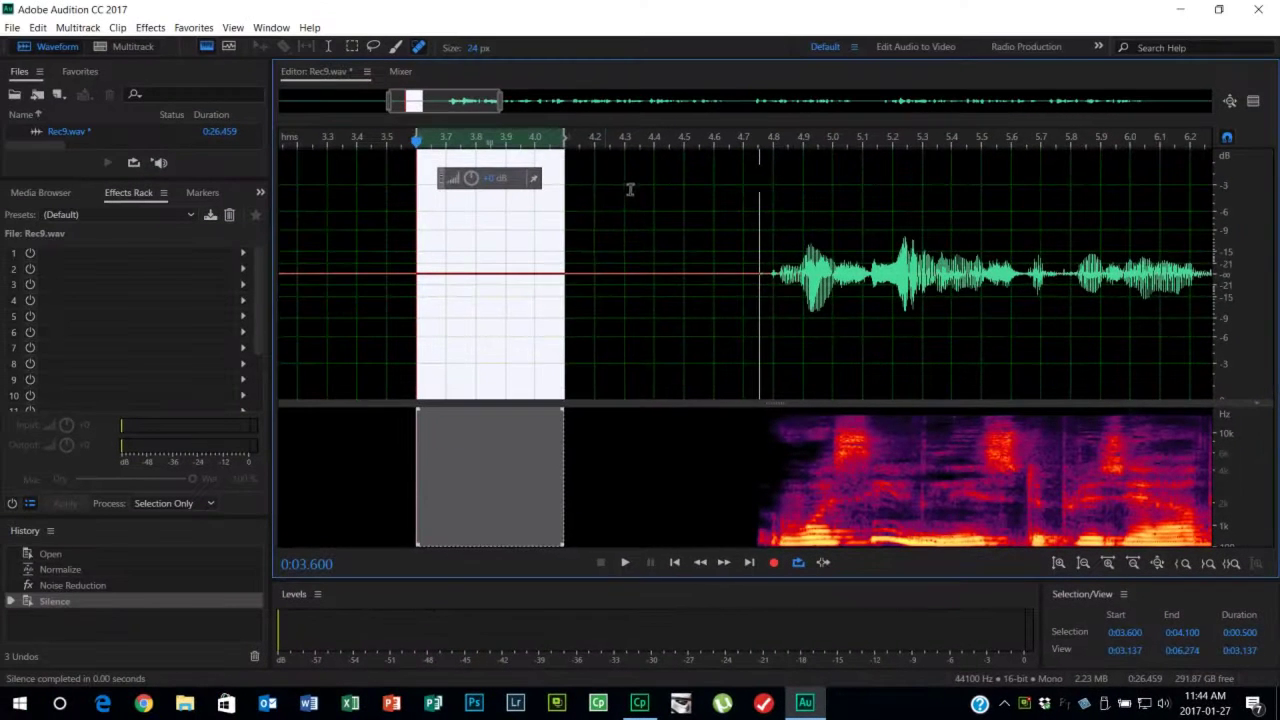
pyautogui.rightClick(507, 264)
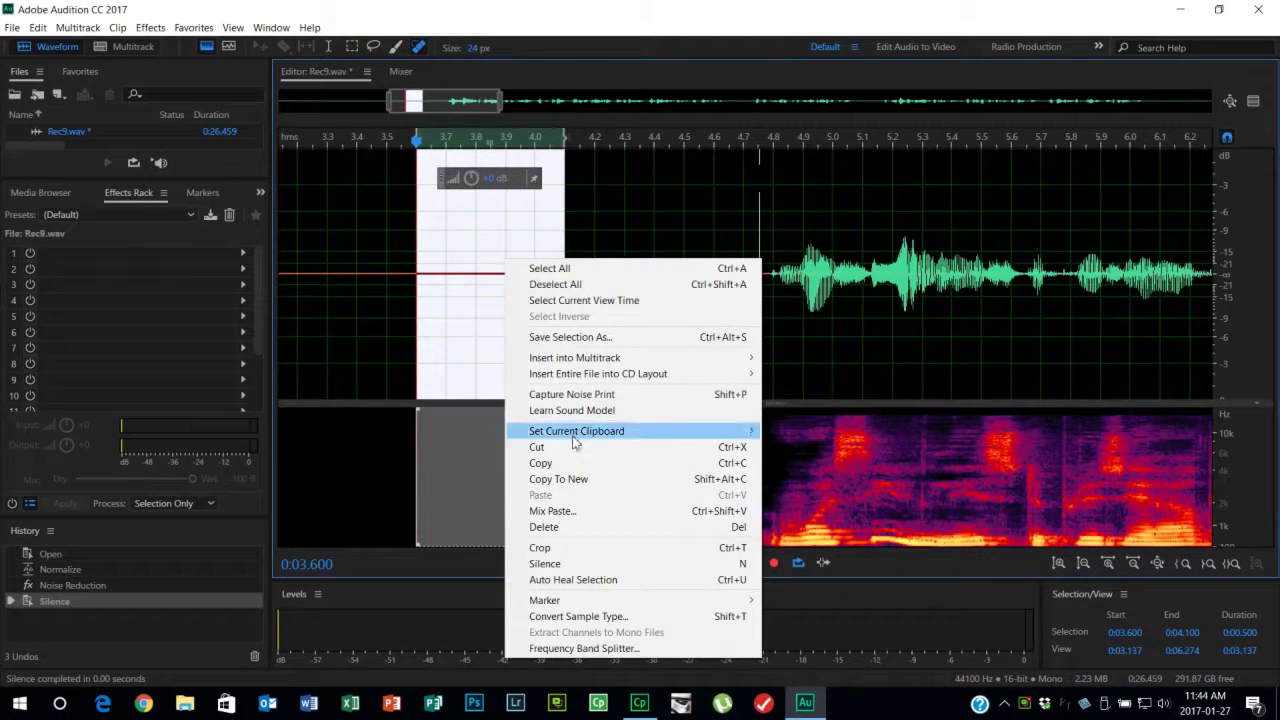
pyautogui.click(545, 463)
pyautogui.click(617, 255)
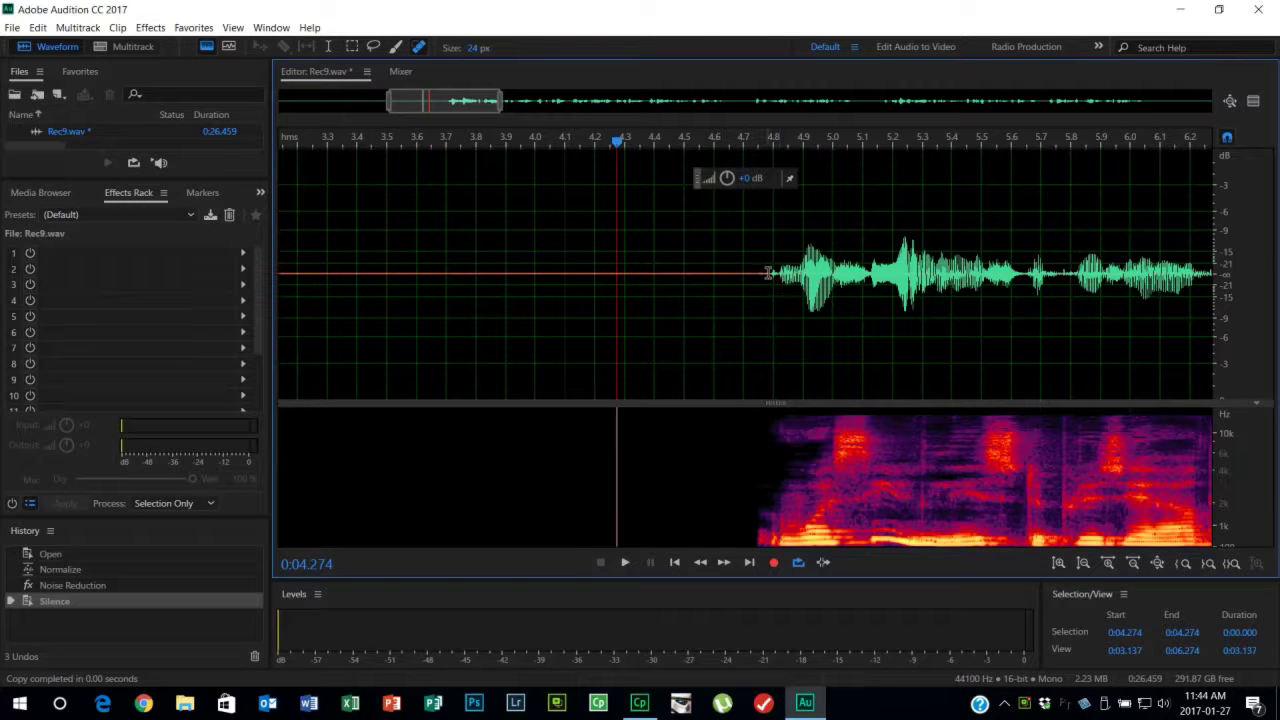
pyautogui.moveTo(766, 272); pyautogui.dragTo(2, 274)
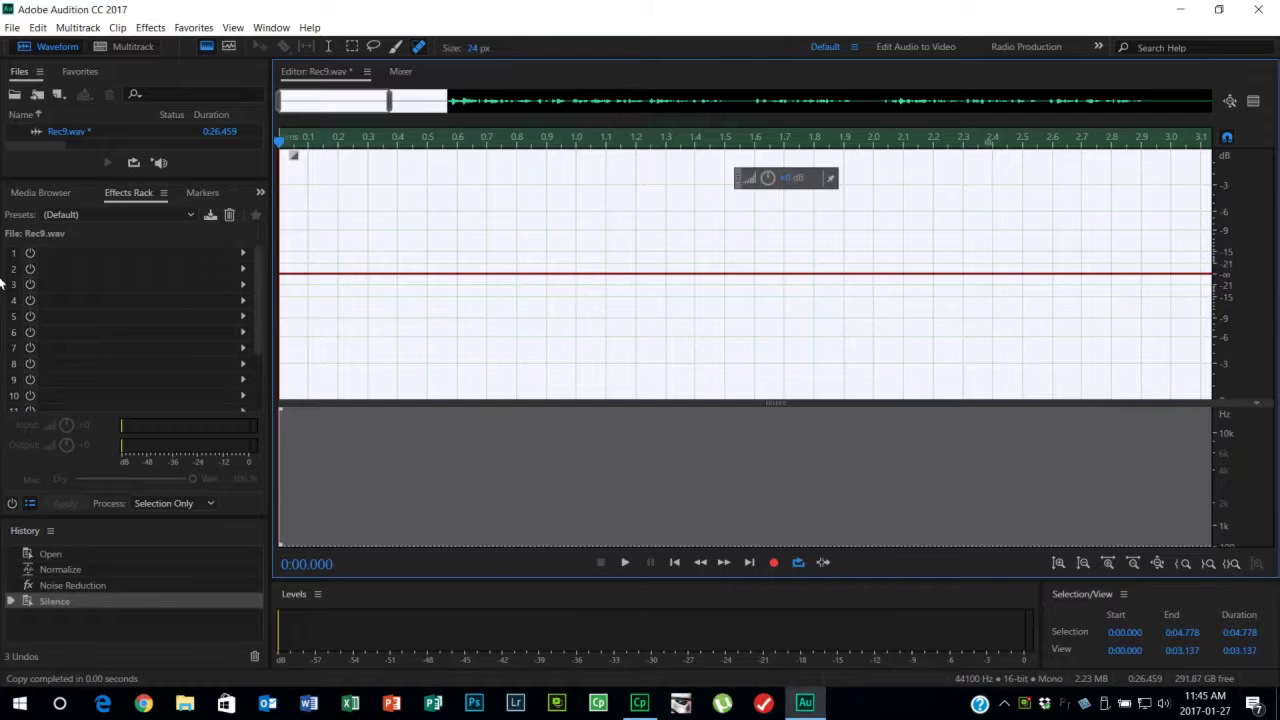
pyautogui.hotkey('ctrl', 'v')
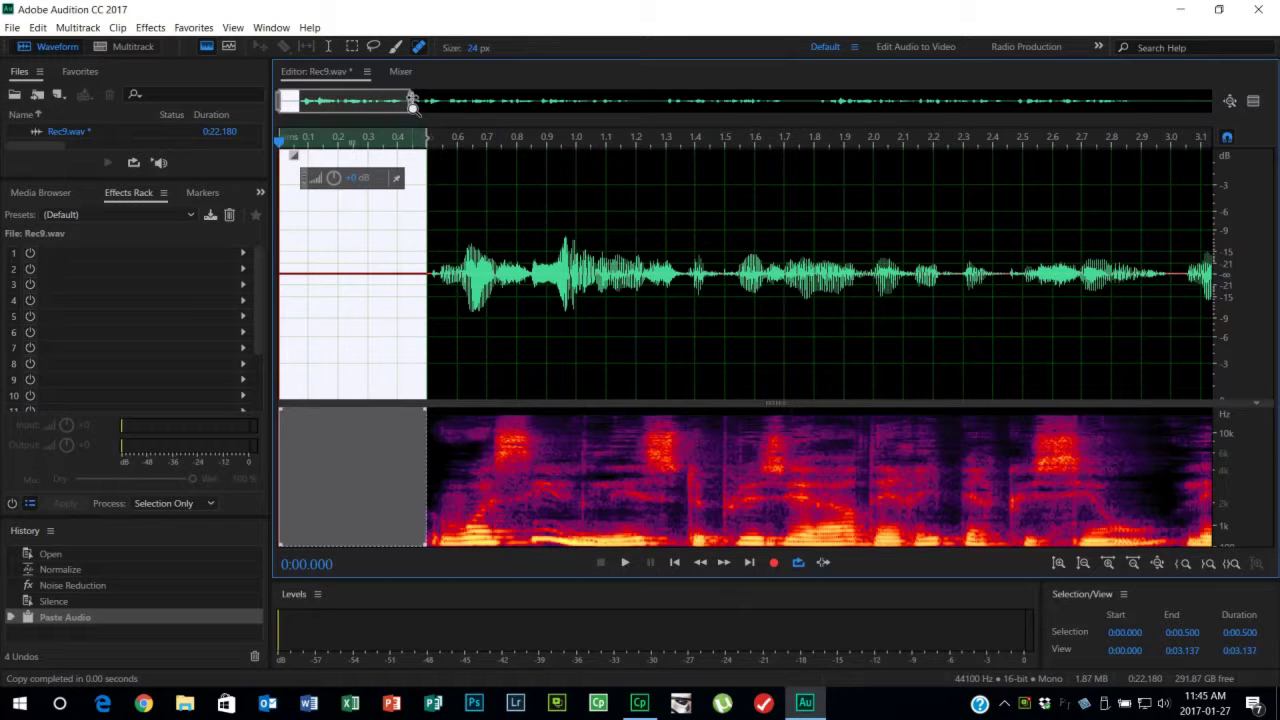
# - Play Rec9.wav from about 0:00.352 to check the shortened opening pause
pyautogui.click(383, 272)
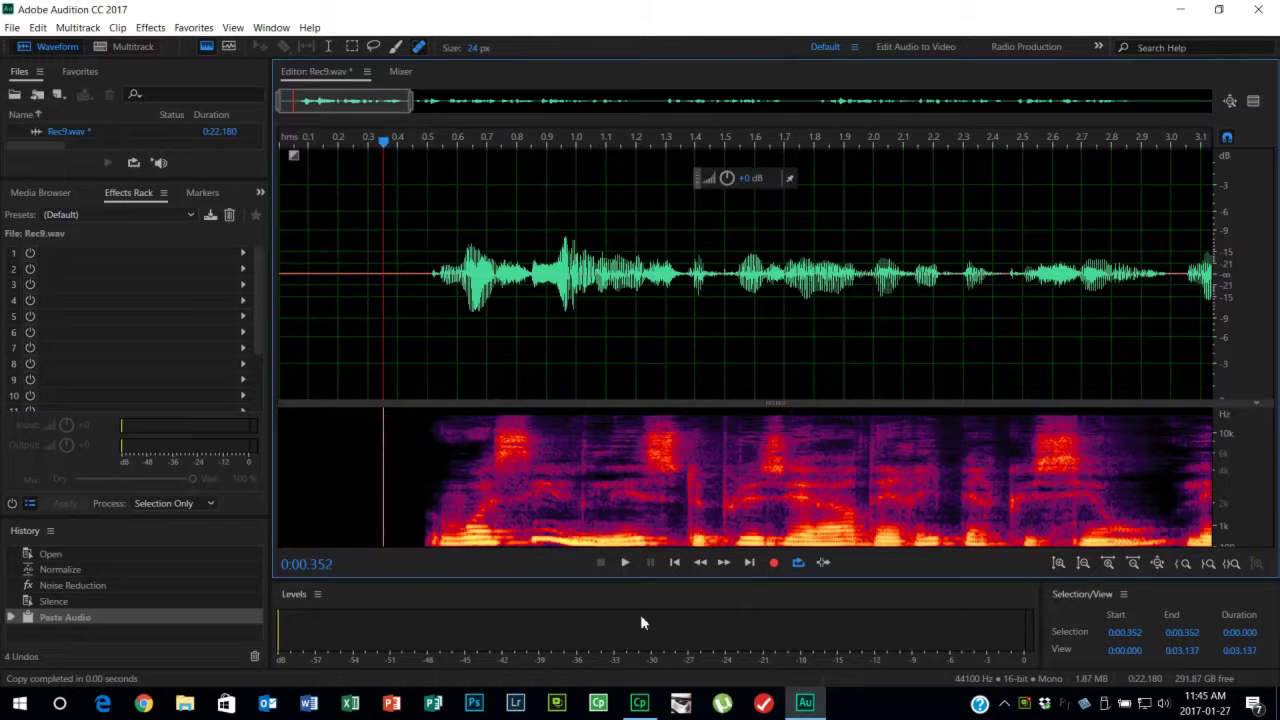
pyautogui.click(626, 564)
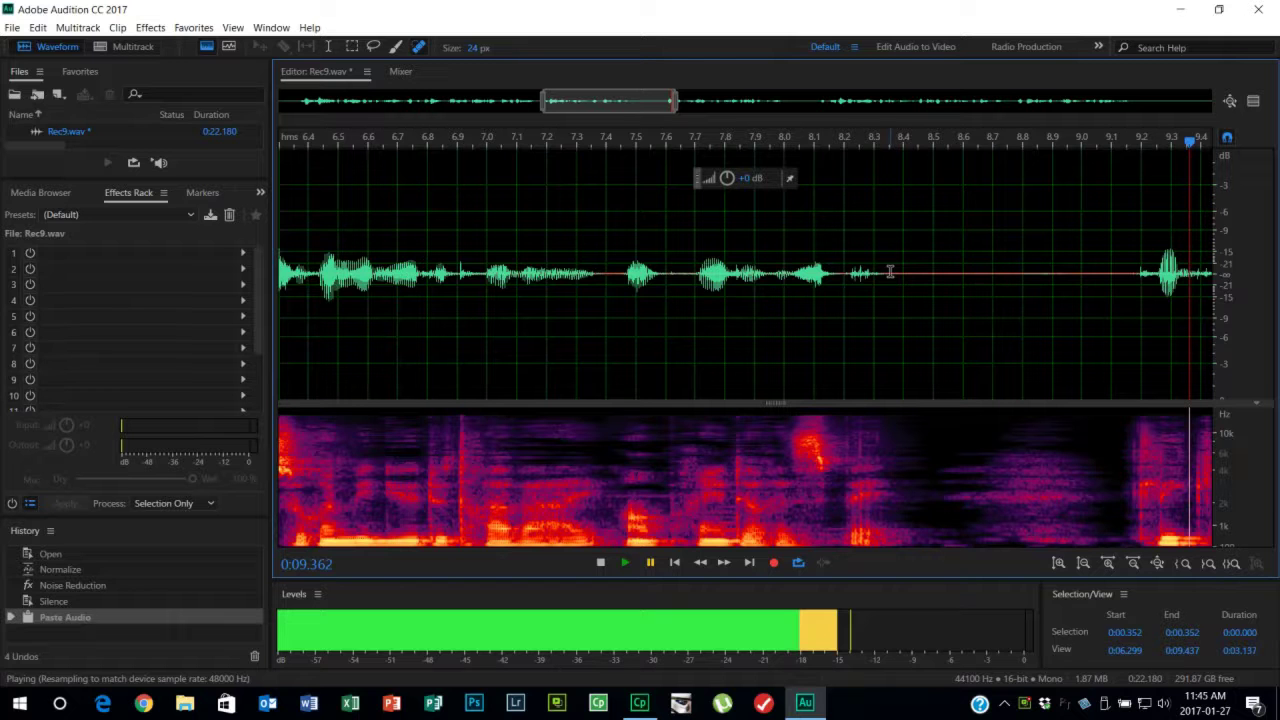
# - Replace the pause before the final word with the copied half-second of silence
pyautogui.moveTo(889, 273); pyautogui.dragTo(1131, 287)
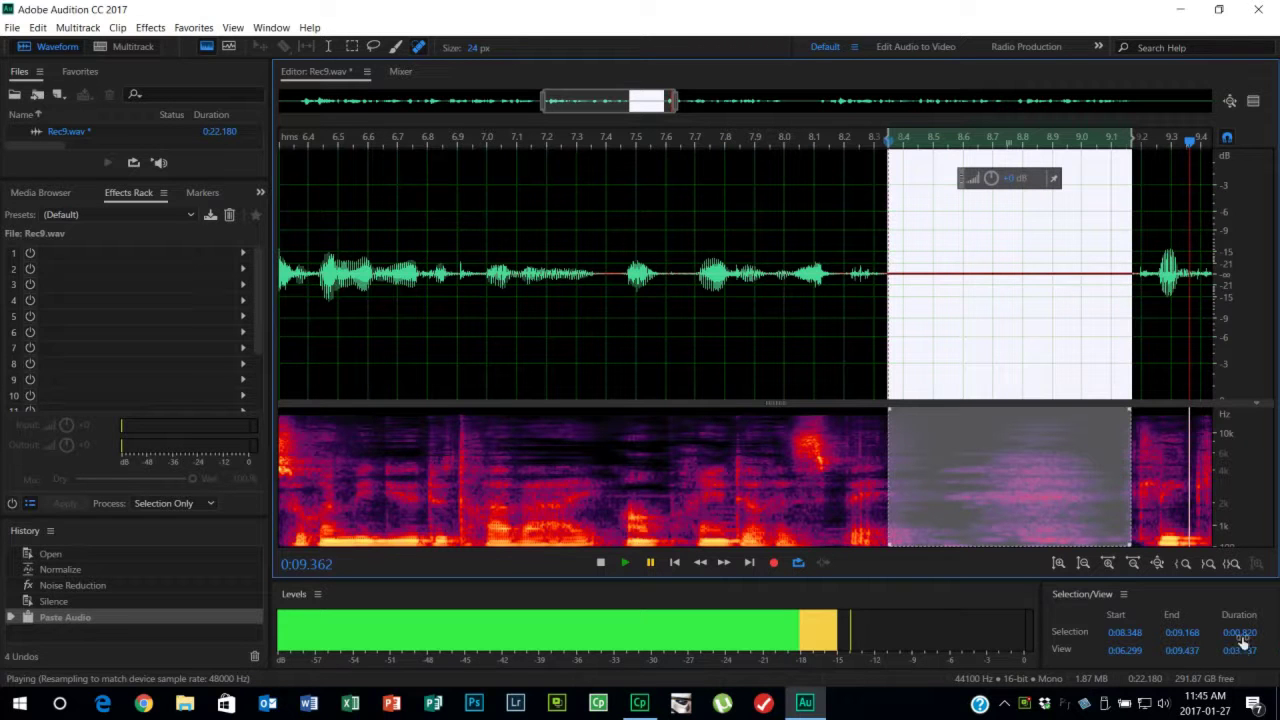
pyautogui.click(1020, 370)
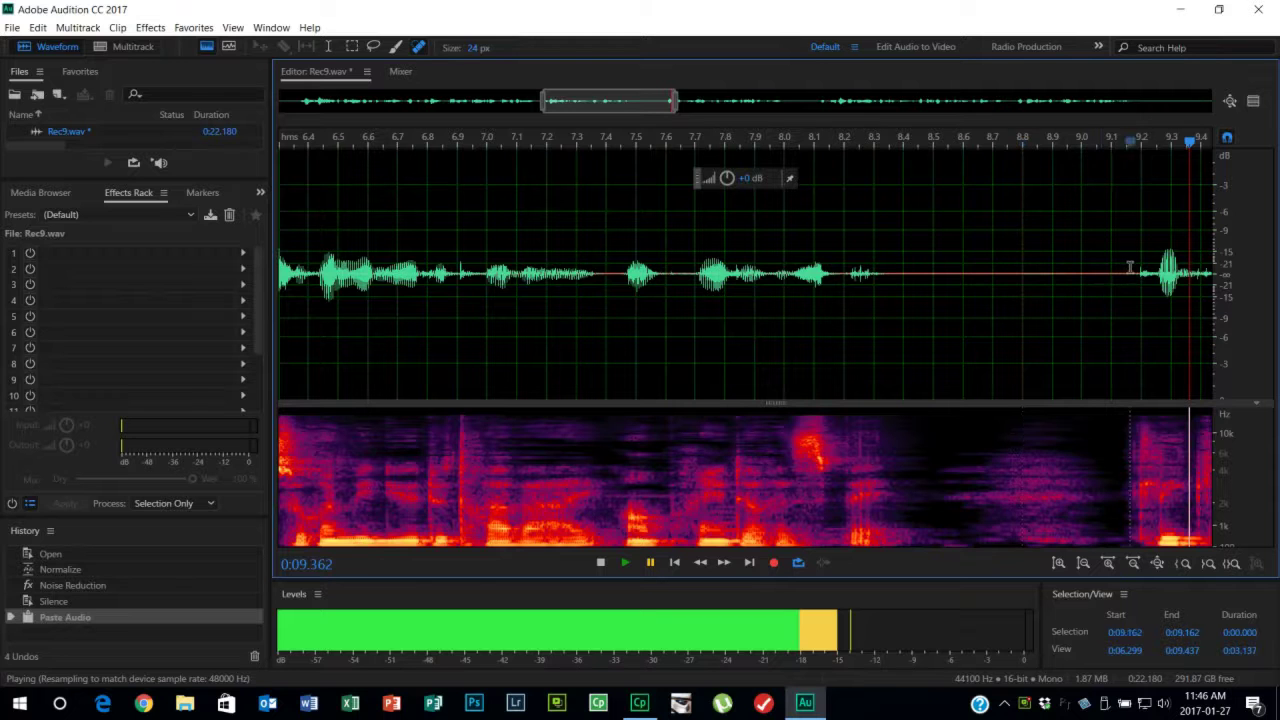
pyautogui.moveTo(1129, 267); pyautogui.dragTo(886, 255)
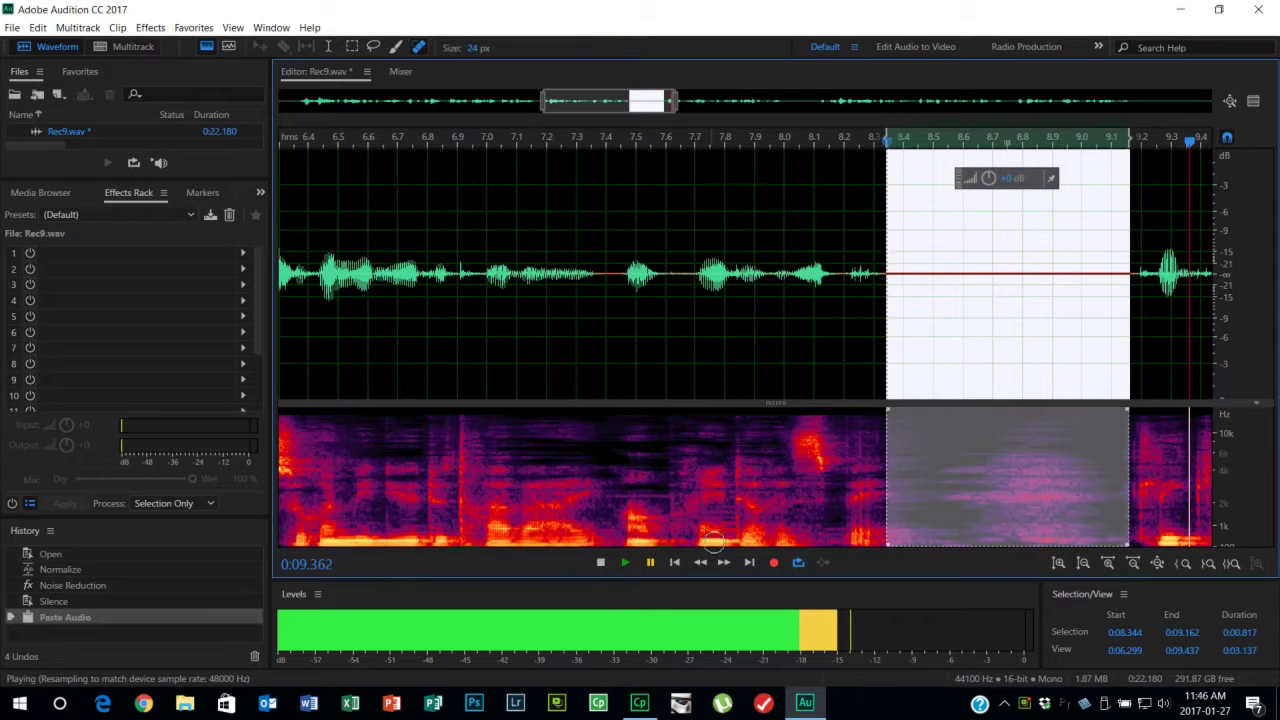
pyautogui.hotkey('ctrl', 'v')
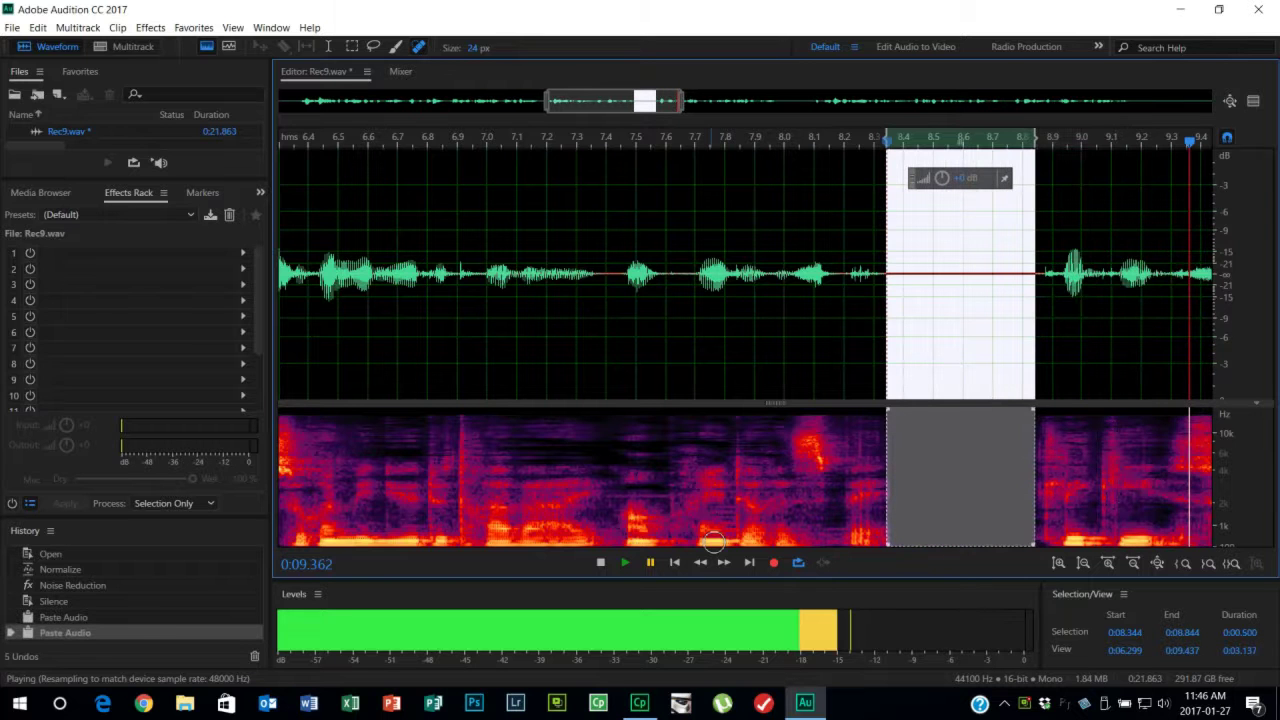
pyautogui.click(918, 264)
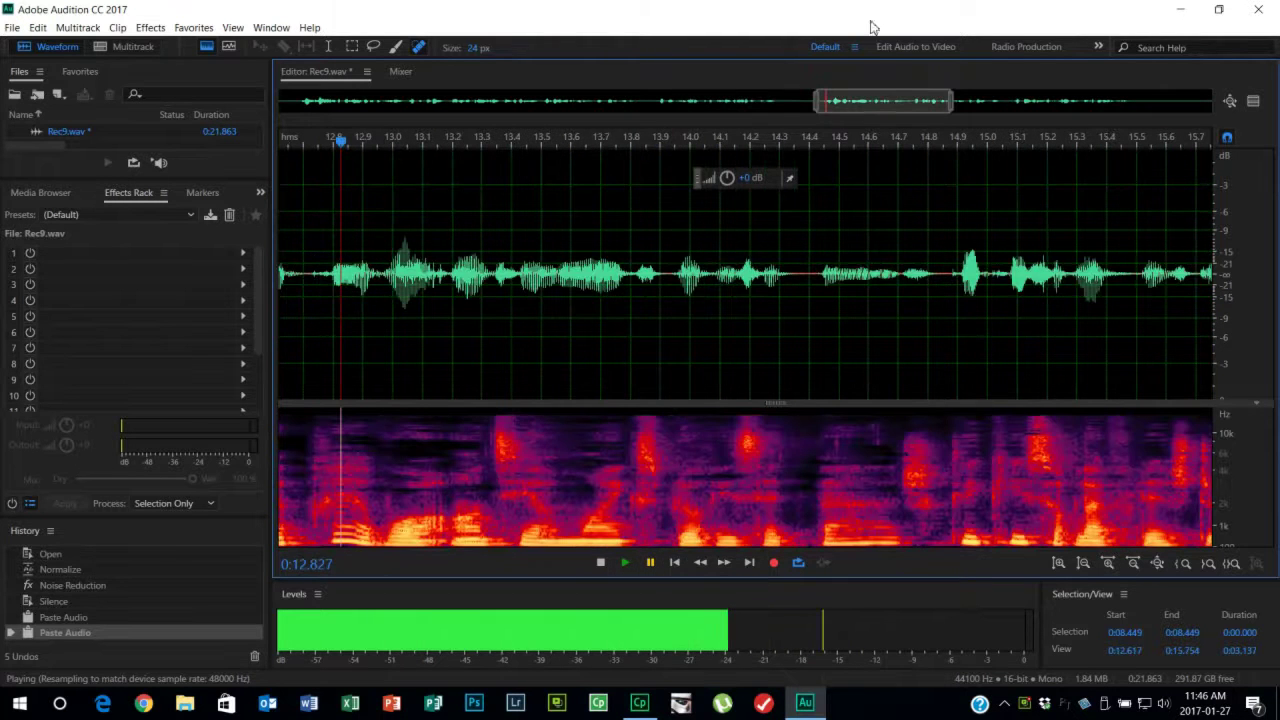
# - Replace the 11.664–12.558 s pause with half a second of silence, leaving the clip 0:21.468
pyautogui.moveTo(884, 101); pyautogui.dragTo(798, 102)
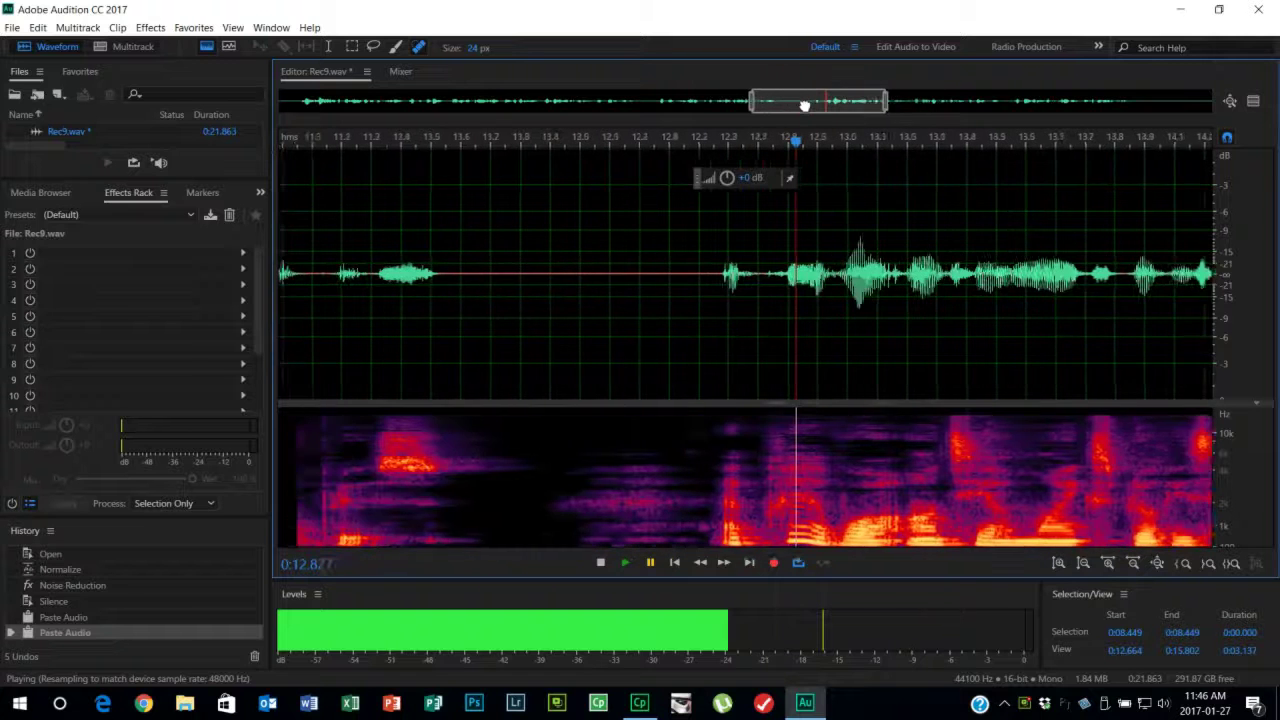
pyautogui.click(496, 276)
pyautogui.moveTo(524, 274); pyautogui.dragTo(758, 275)
pyautogui.hotkey('ctrl', 'v')
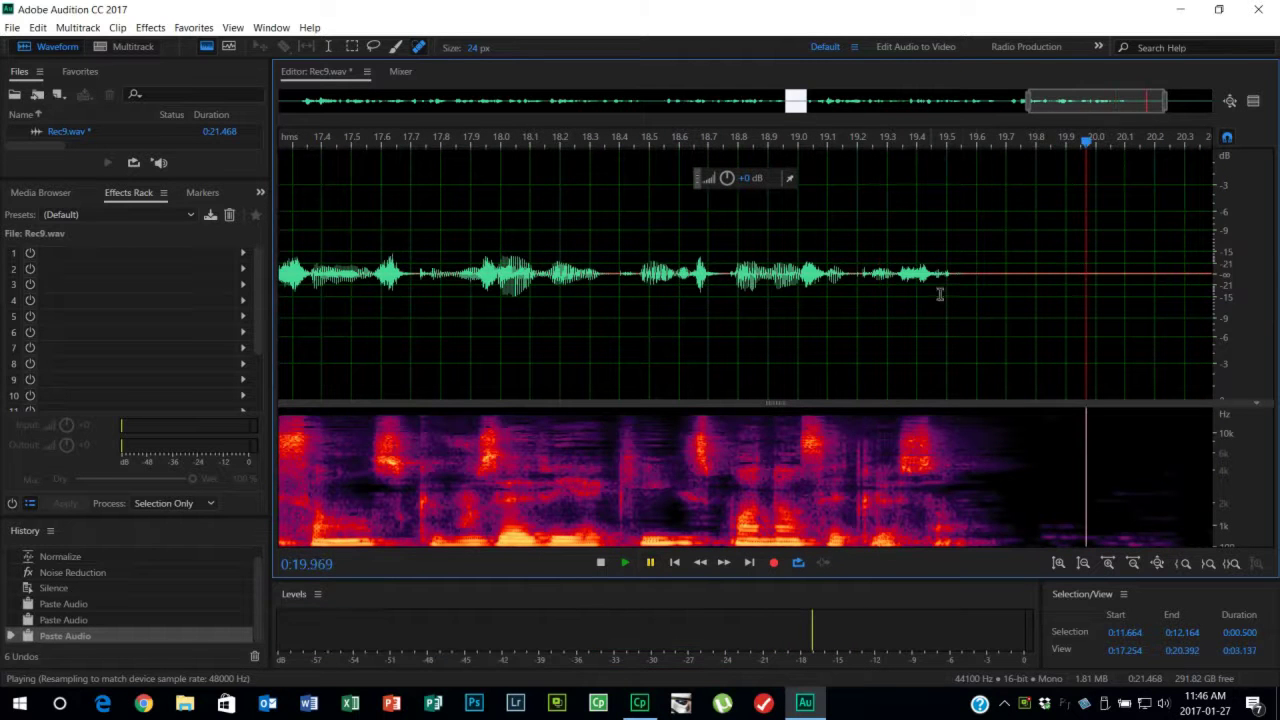
# - Paste the half-second clip over the tail from 19.576 s to the end, leaving 20.076 s
pyautogui.moveTo(968, 270); pyautogui.dragTo(1276, 318)
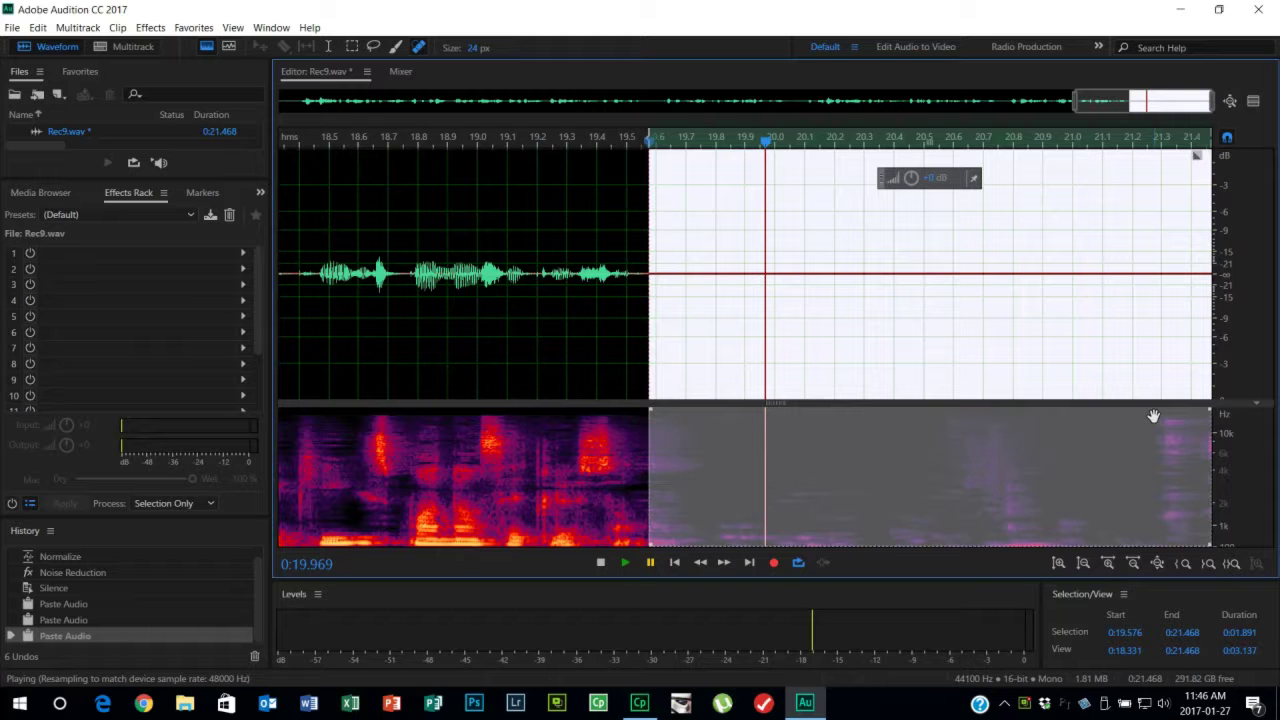
pyautogui.hotkey('ctrl', 'v')
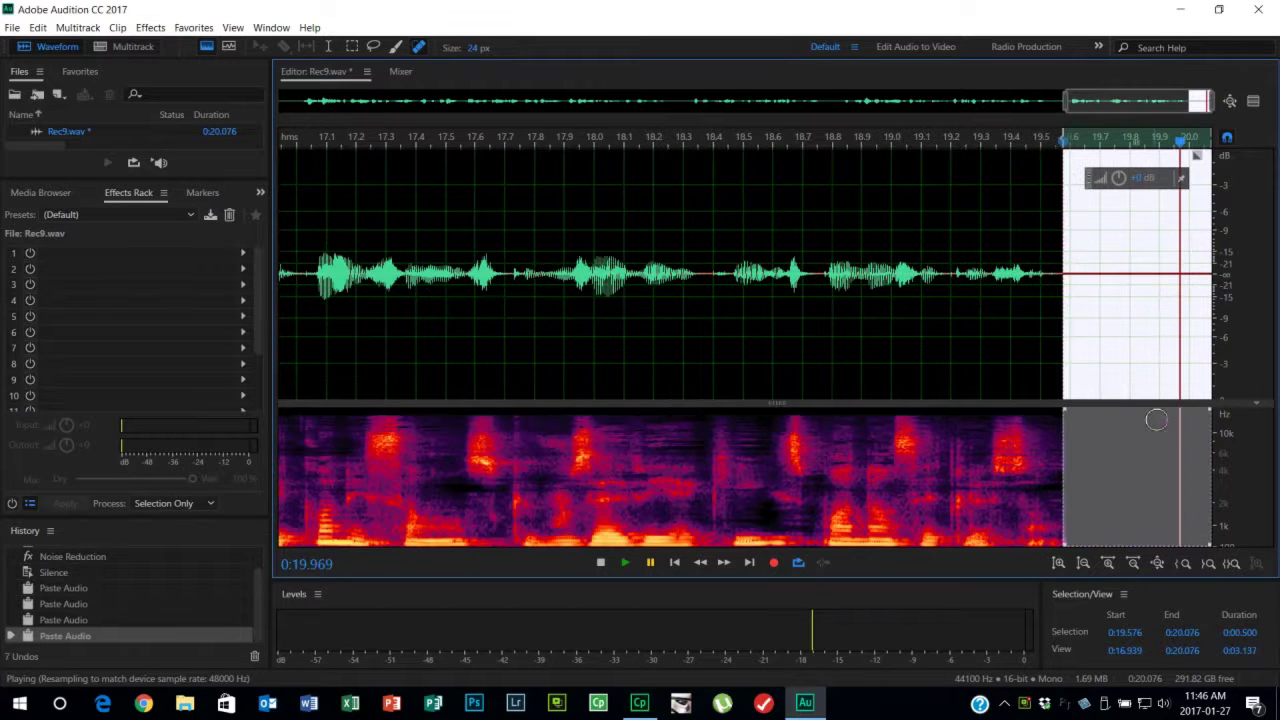
pyautogui.click(879, 218)
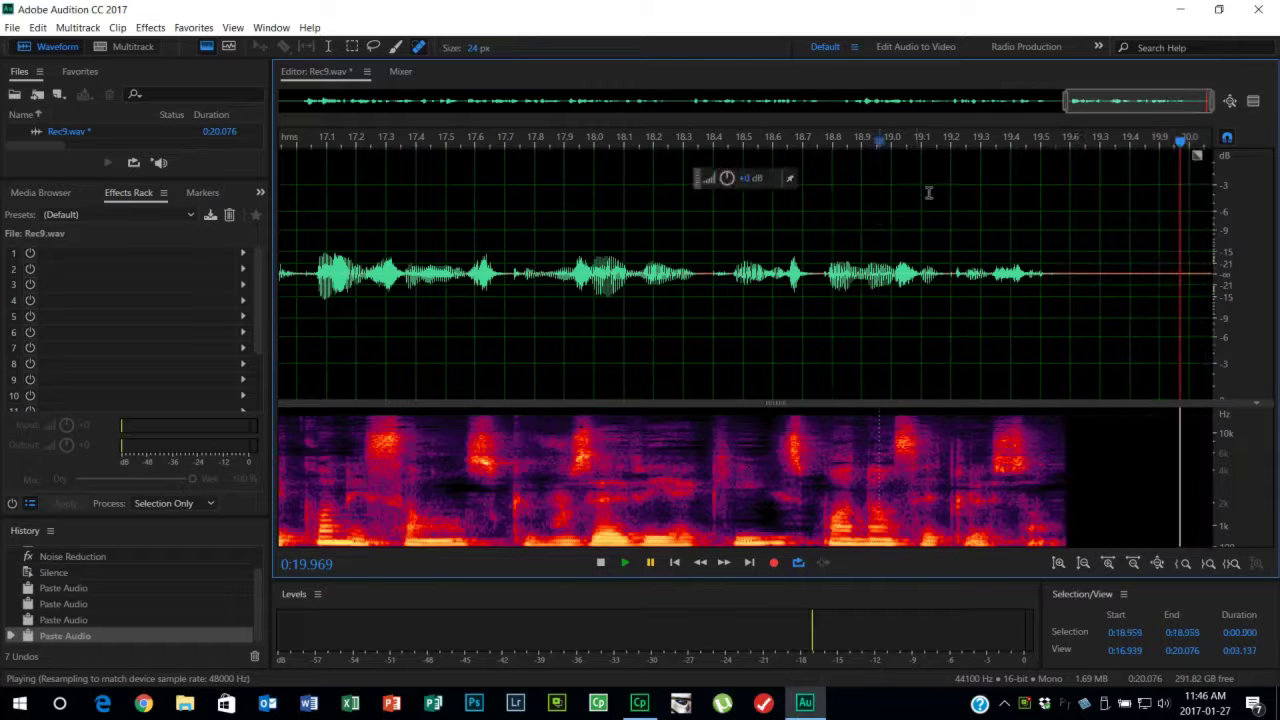
pyautogui.scroll(1, 1091, 243)
pyautogui.scroll(4, 1088, 255)
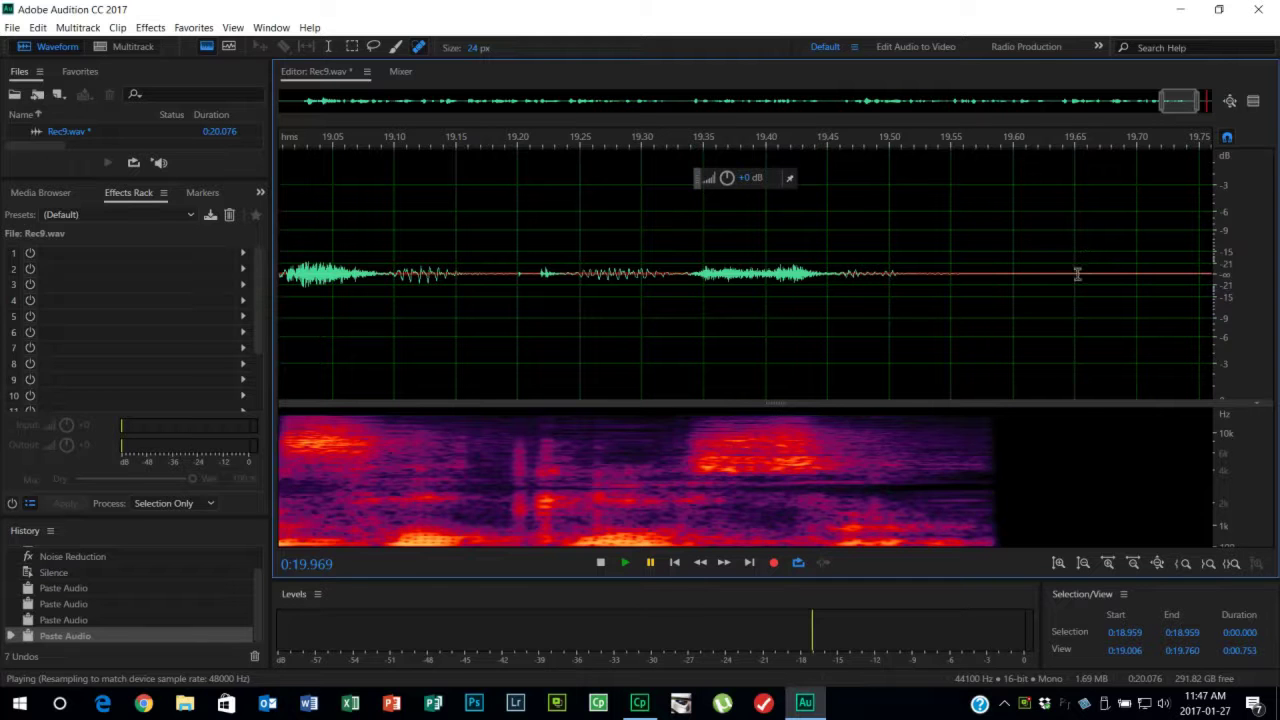
# - Copy the 0.25-second stretch of silence between 19.650 s and 19.900 s
pyautogui.moveTo(1076, 275); pyautogui.dragTo(1139, 287)
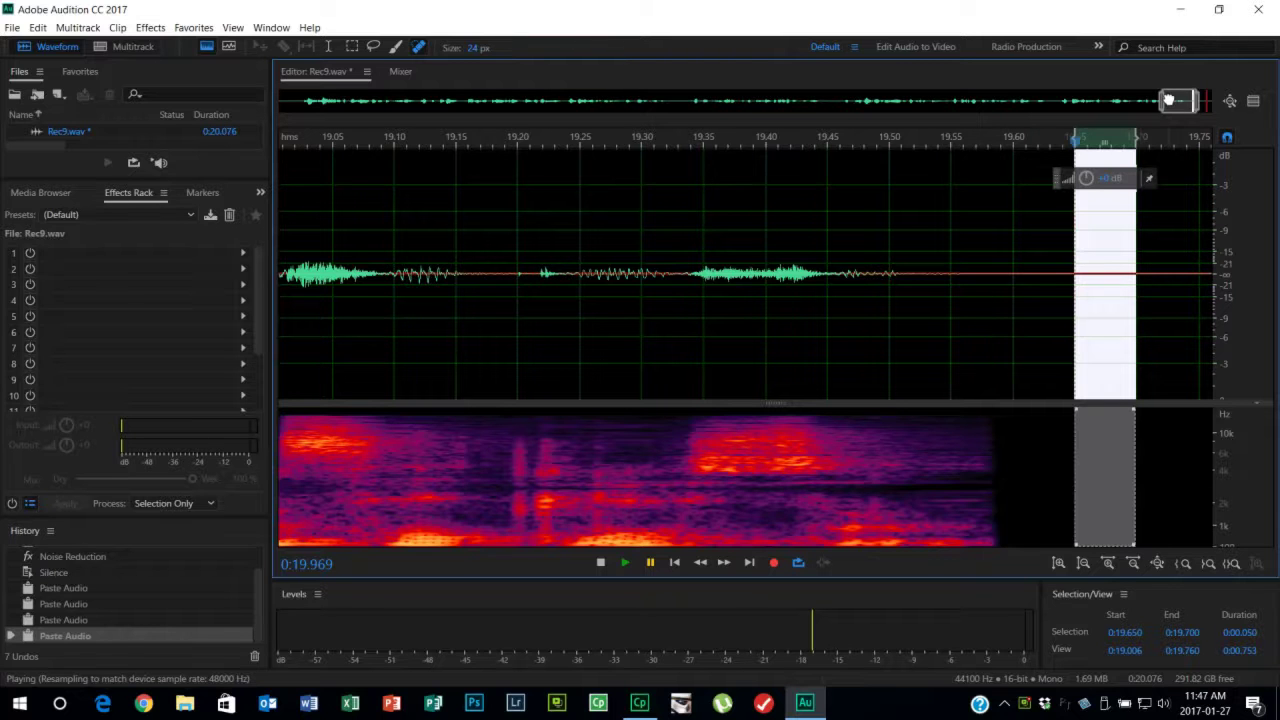
pyautogui.moveTo(1168, 100); pyautogui.dragTo(1183, 100)
pyautogui.click(900, 329)
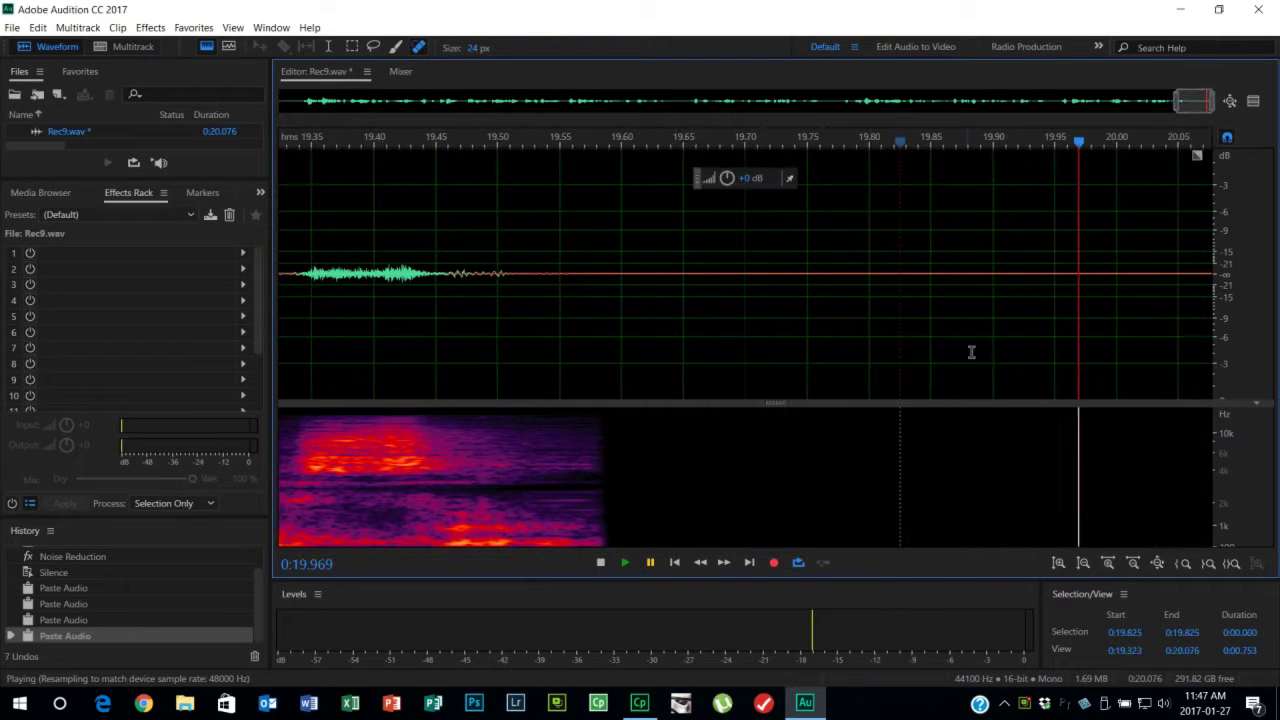
pyautogui.moveTo(993, 335); pyautogui.dragTo(685, 333)
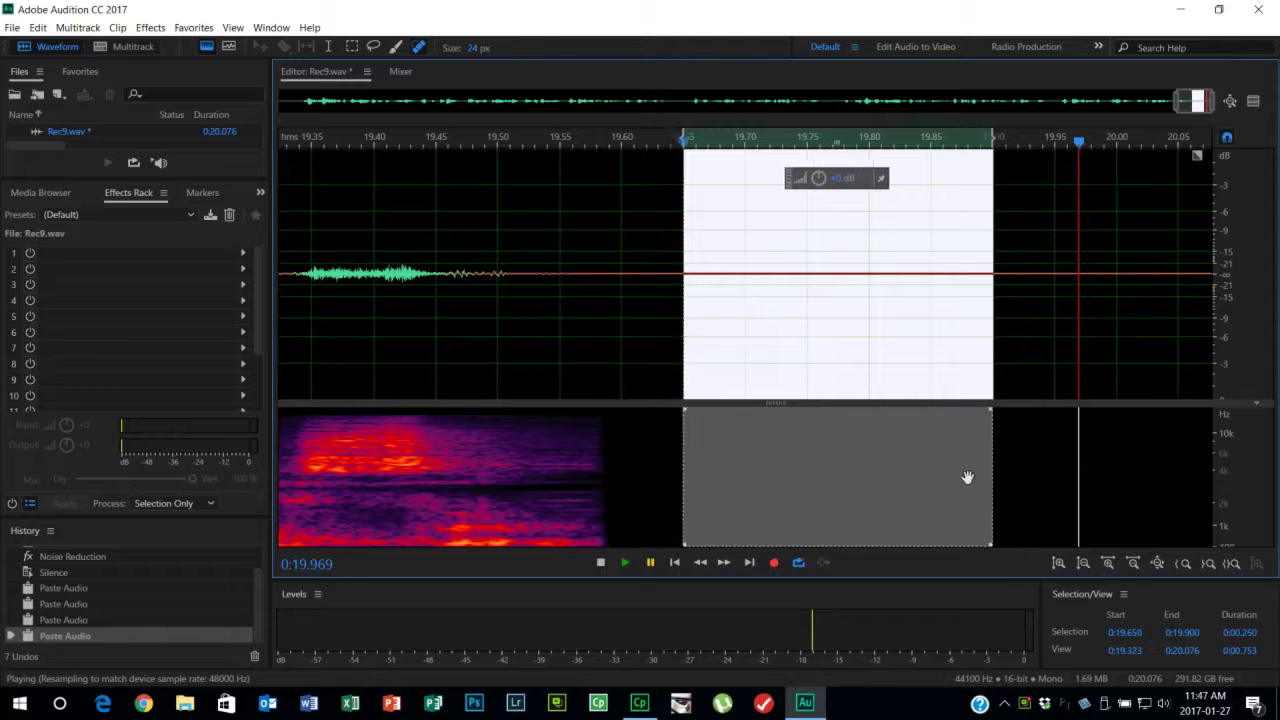
pyautogui.rightClick(841, 291)
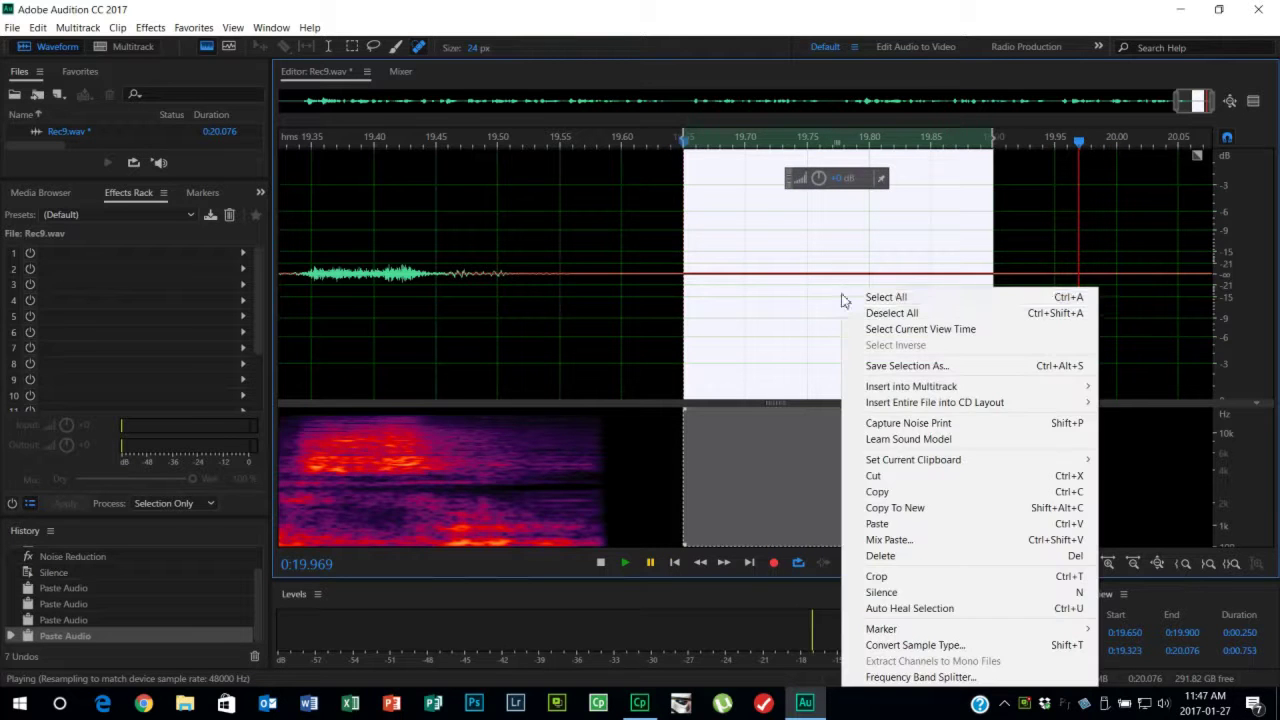
pyautogui.click(910, 493)
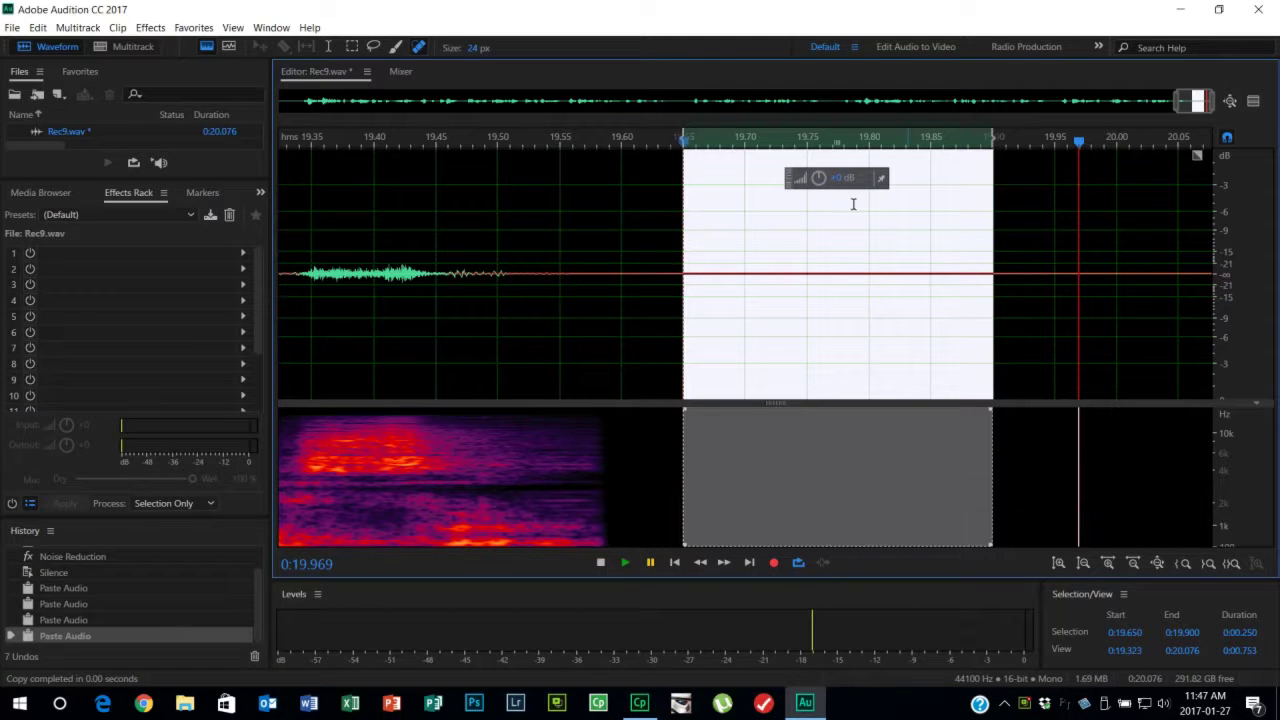
pyautogui.moveTo(1197, 101); pyautogui.dragTo(272, 90)
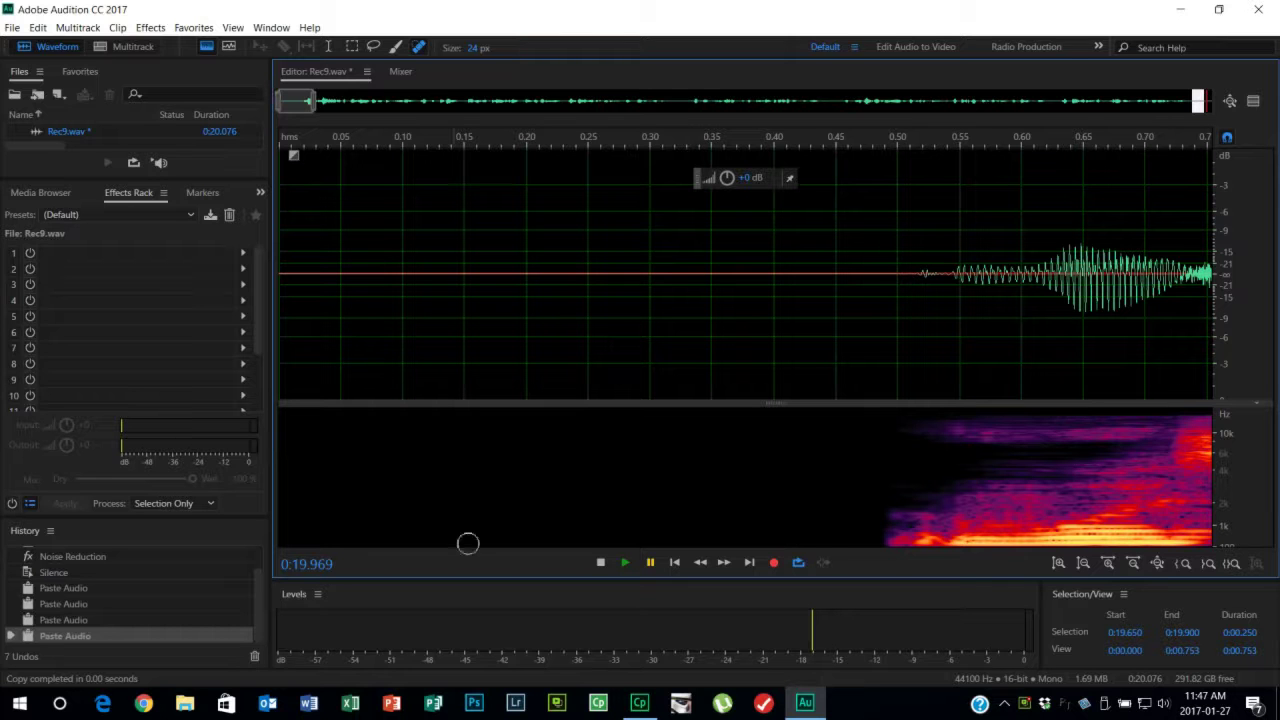
# - Play from the start to locate the gap, then paste the quarter-second silence over 16.517–16.828 s
pyautogui.click(355, 140)
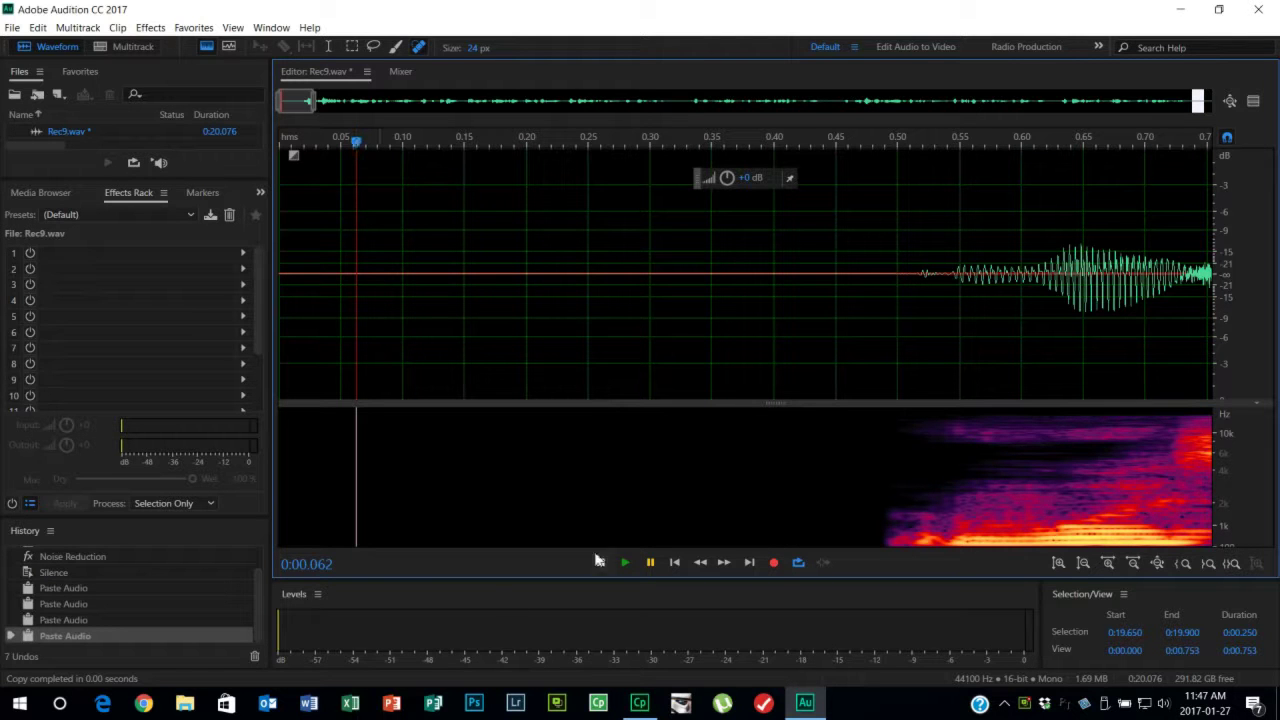
pyautogui.click(626, 563)
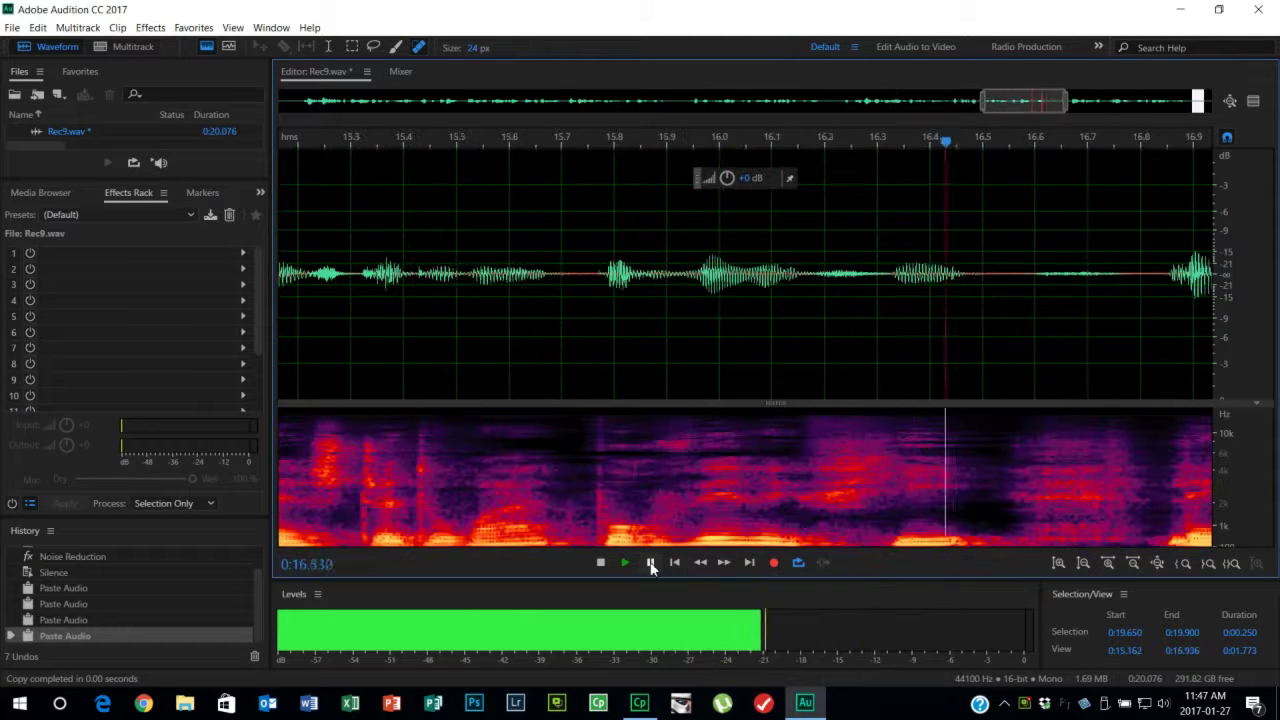
pyautogui.click(650, 563)
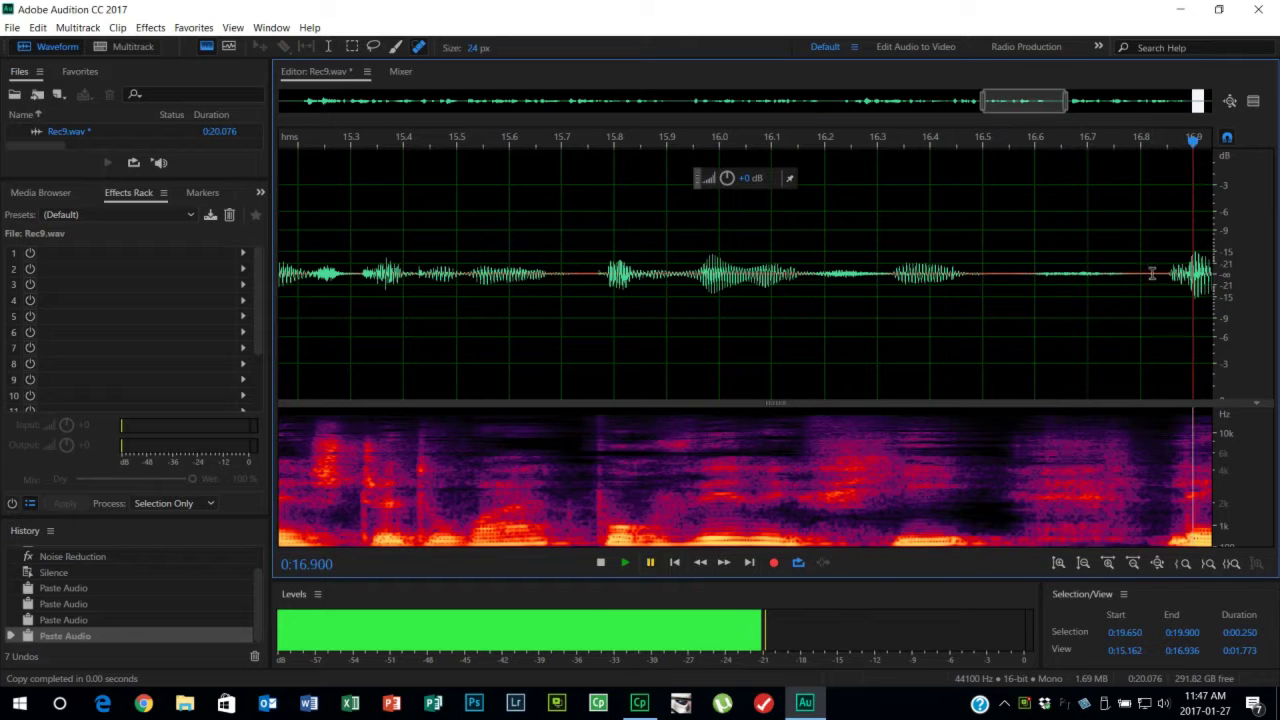
pyautogui.moveTo(1155, 272); pyautogui.dragTo(990, 268)
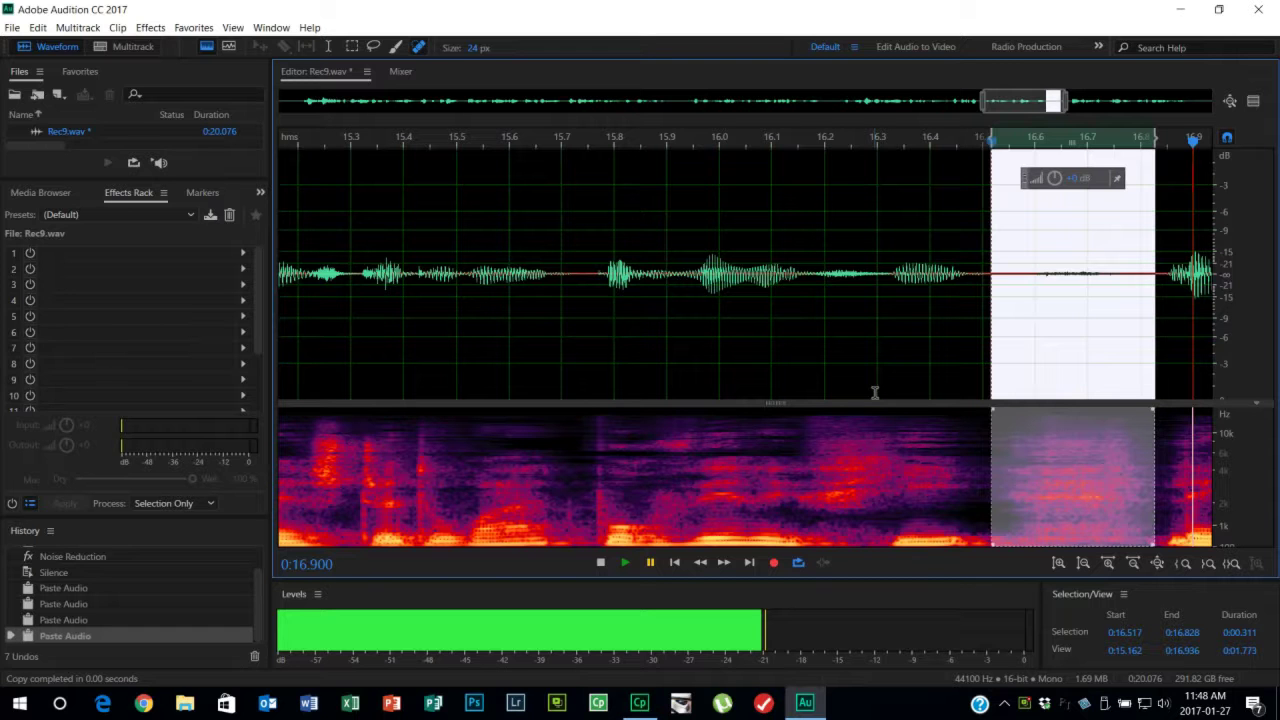
pyautogui.hotkey('ctrl', 'v')
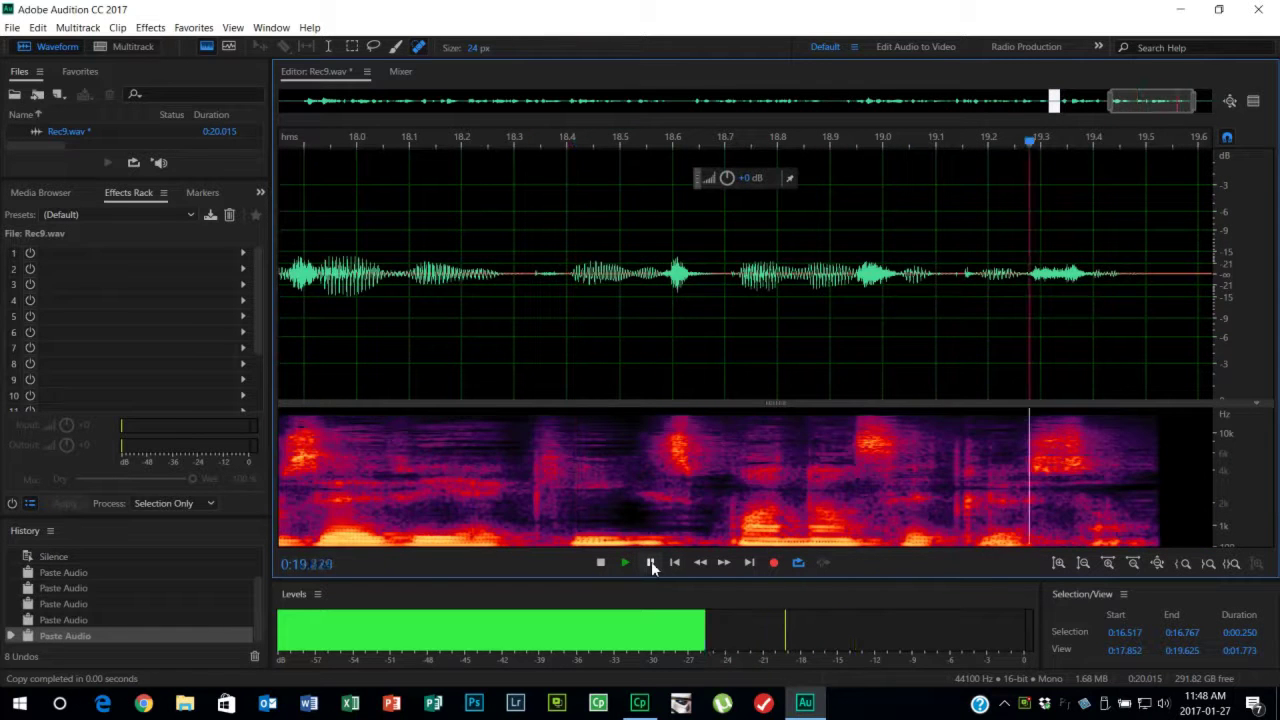
# - Stop playback, close Audition and save the changes to Rec9.wav
pyautogui.click(651, 563)
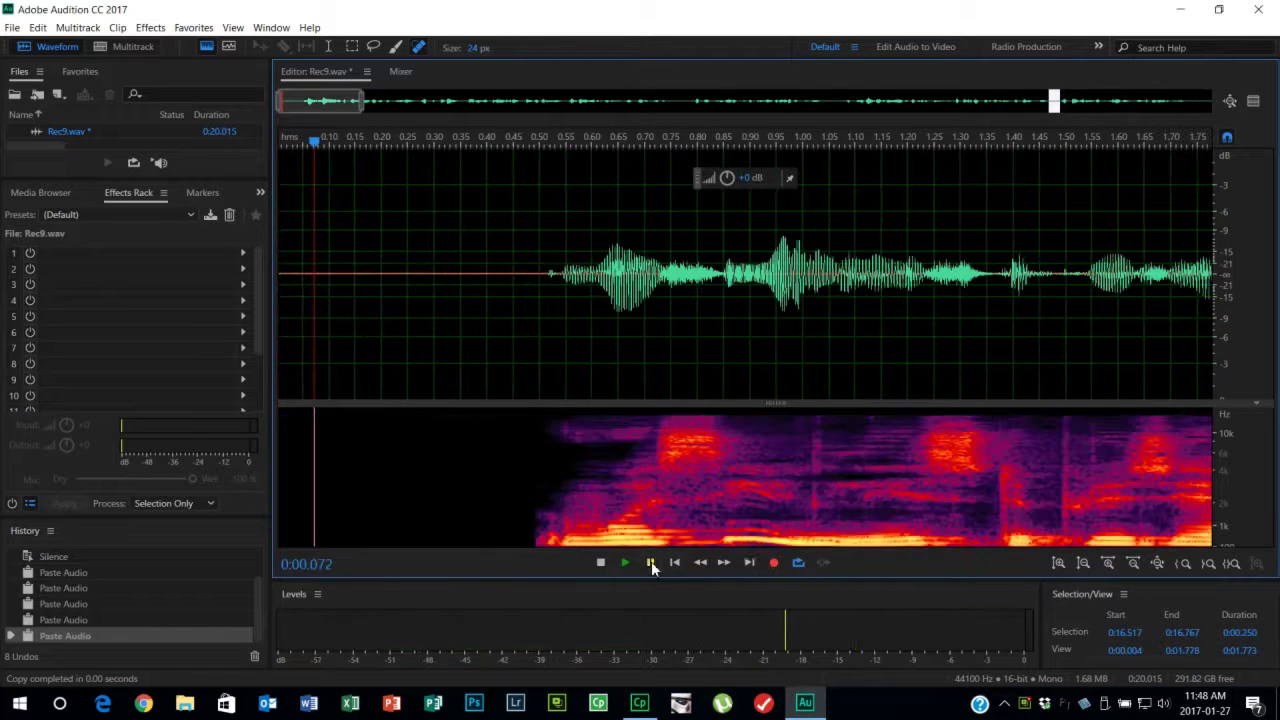
pyautogui.click(1260, 11)
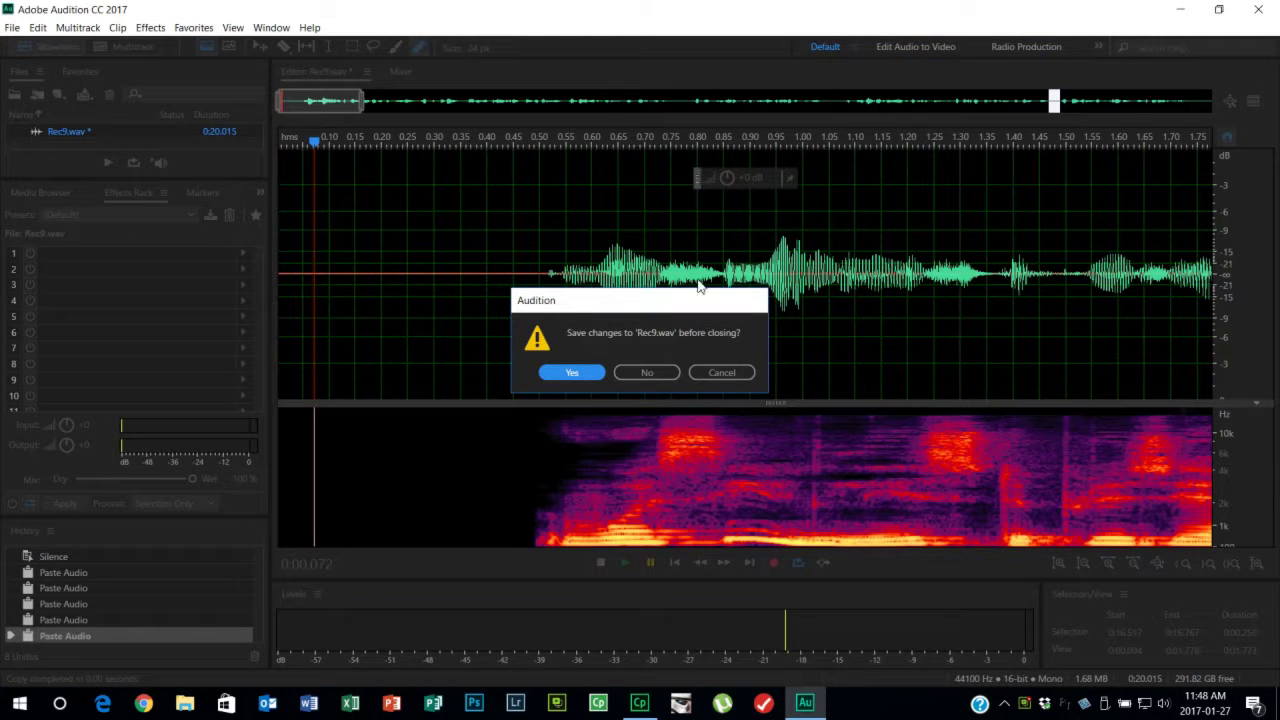
pyautogui.click(579, 372)
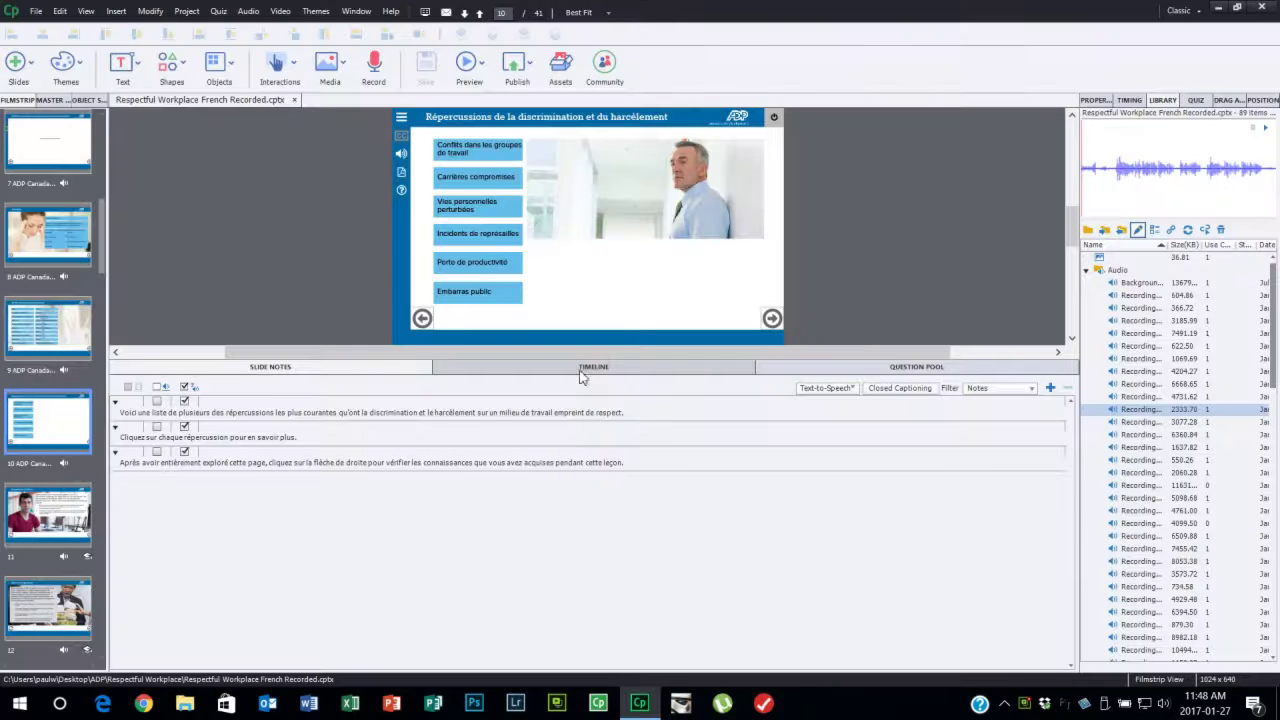